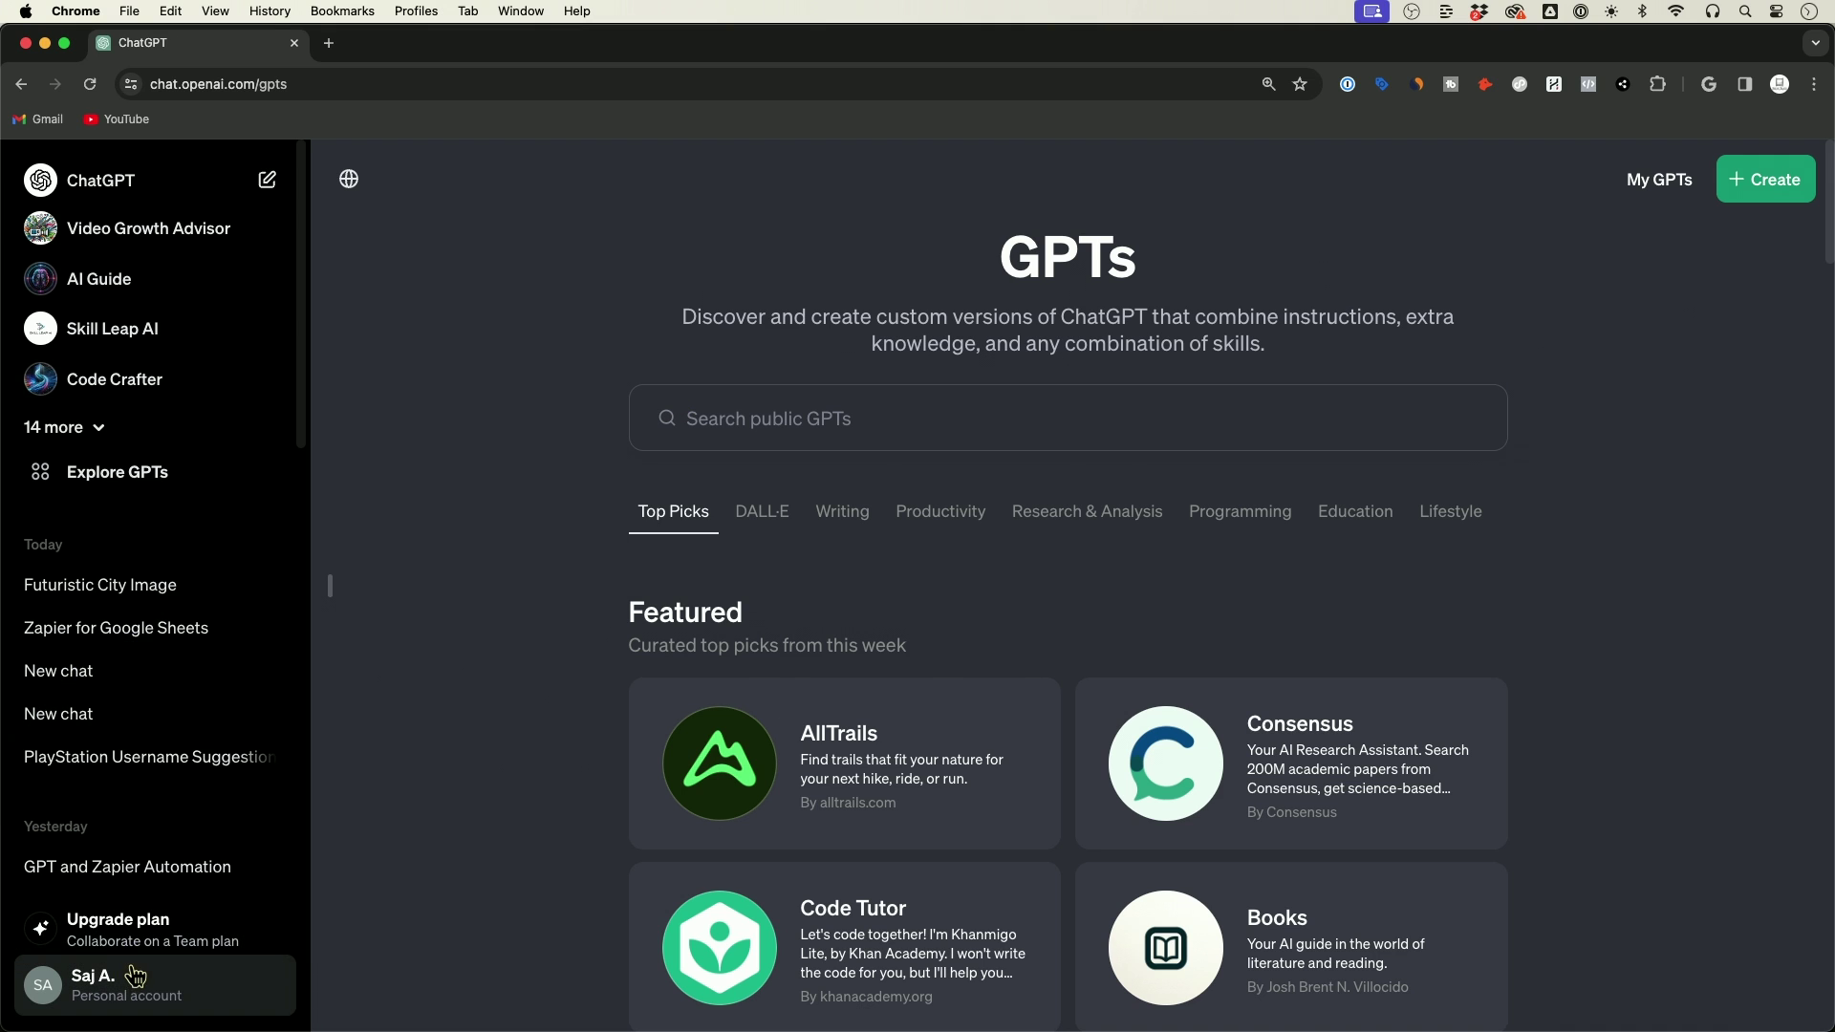
# Switch to the Skill Leap AI workspace and go to its Explore GPTs page
pyautogui.click(180, 983)
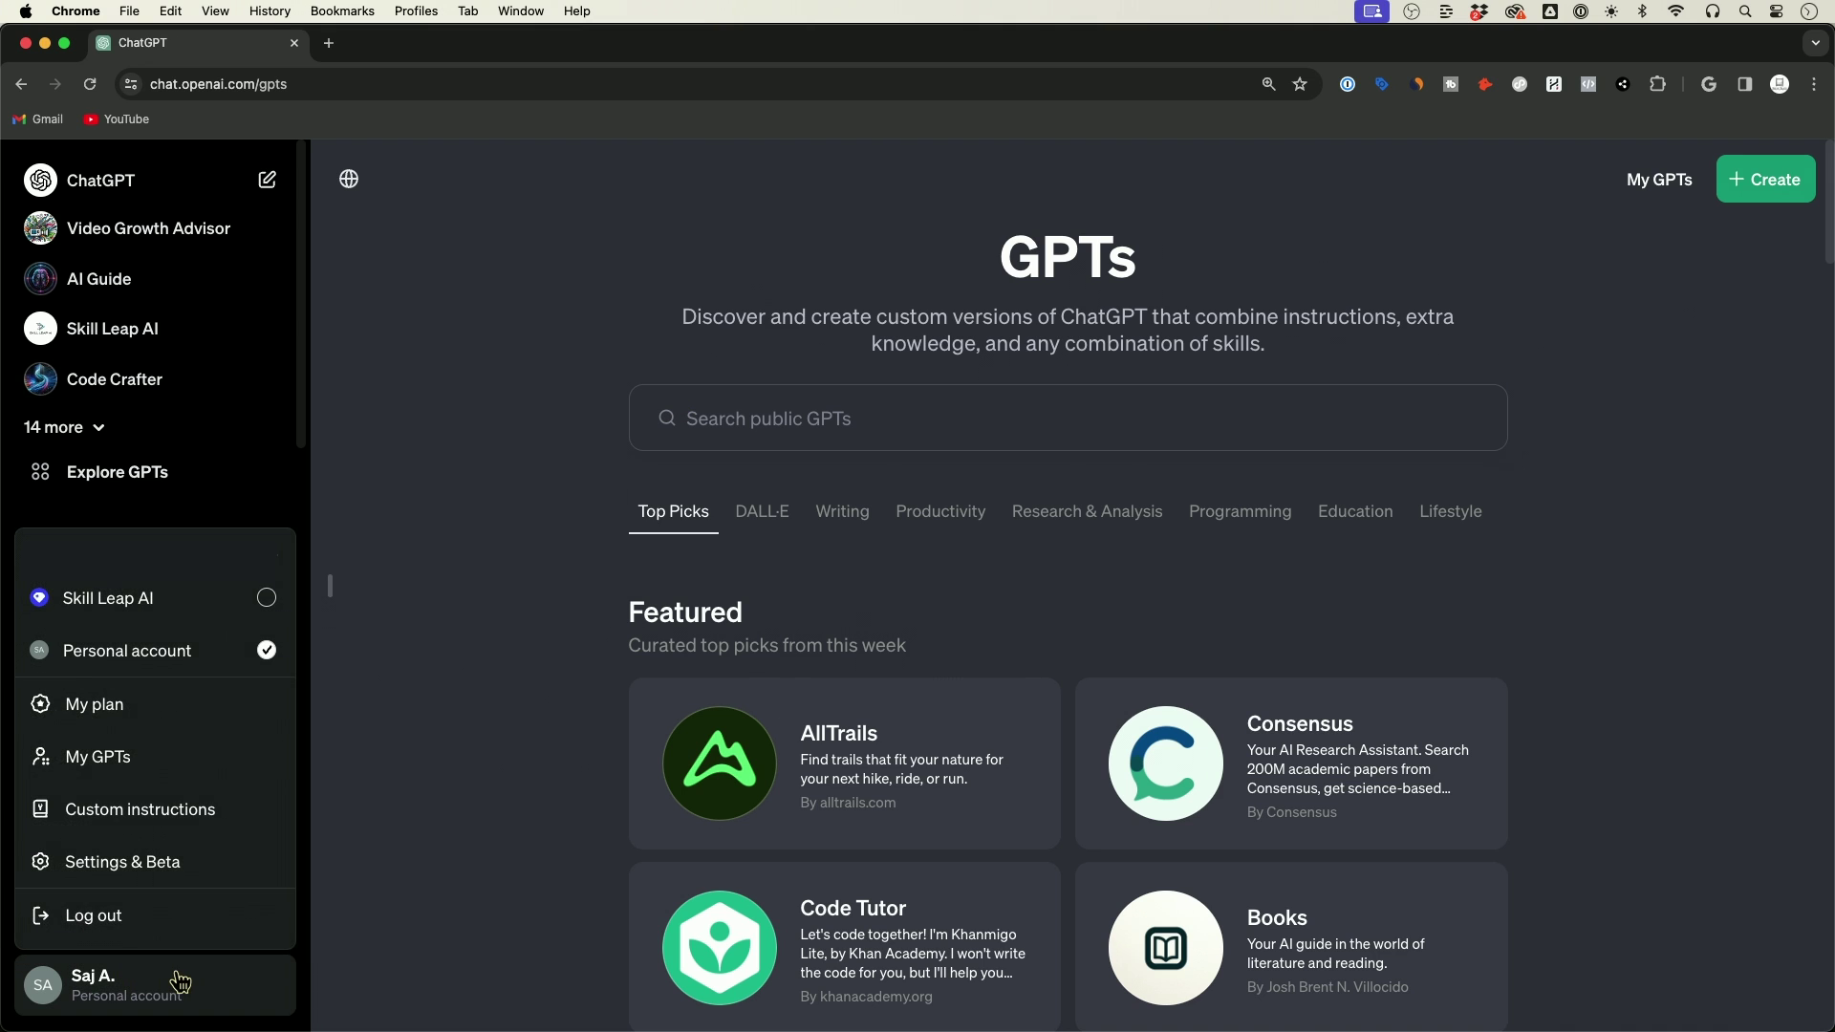
pyautogui.click(138, 600)
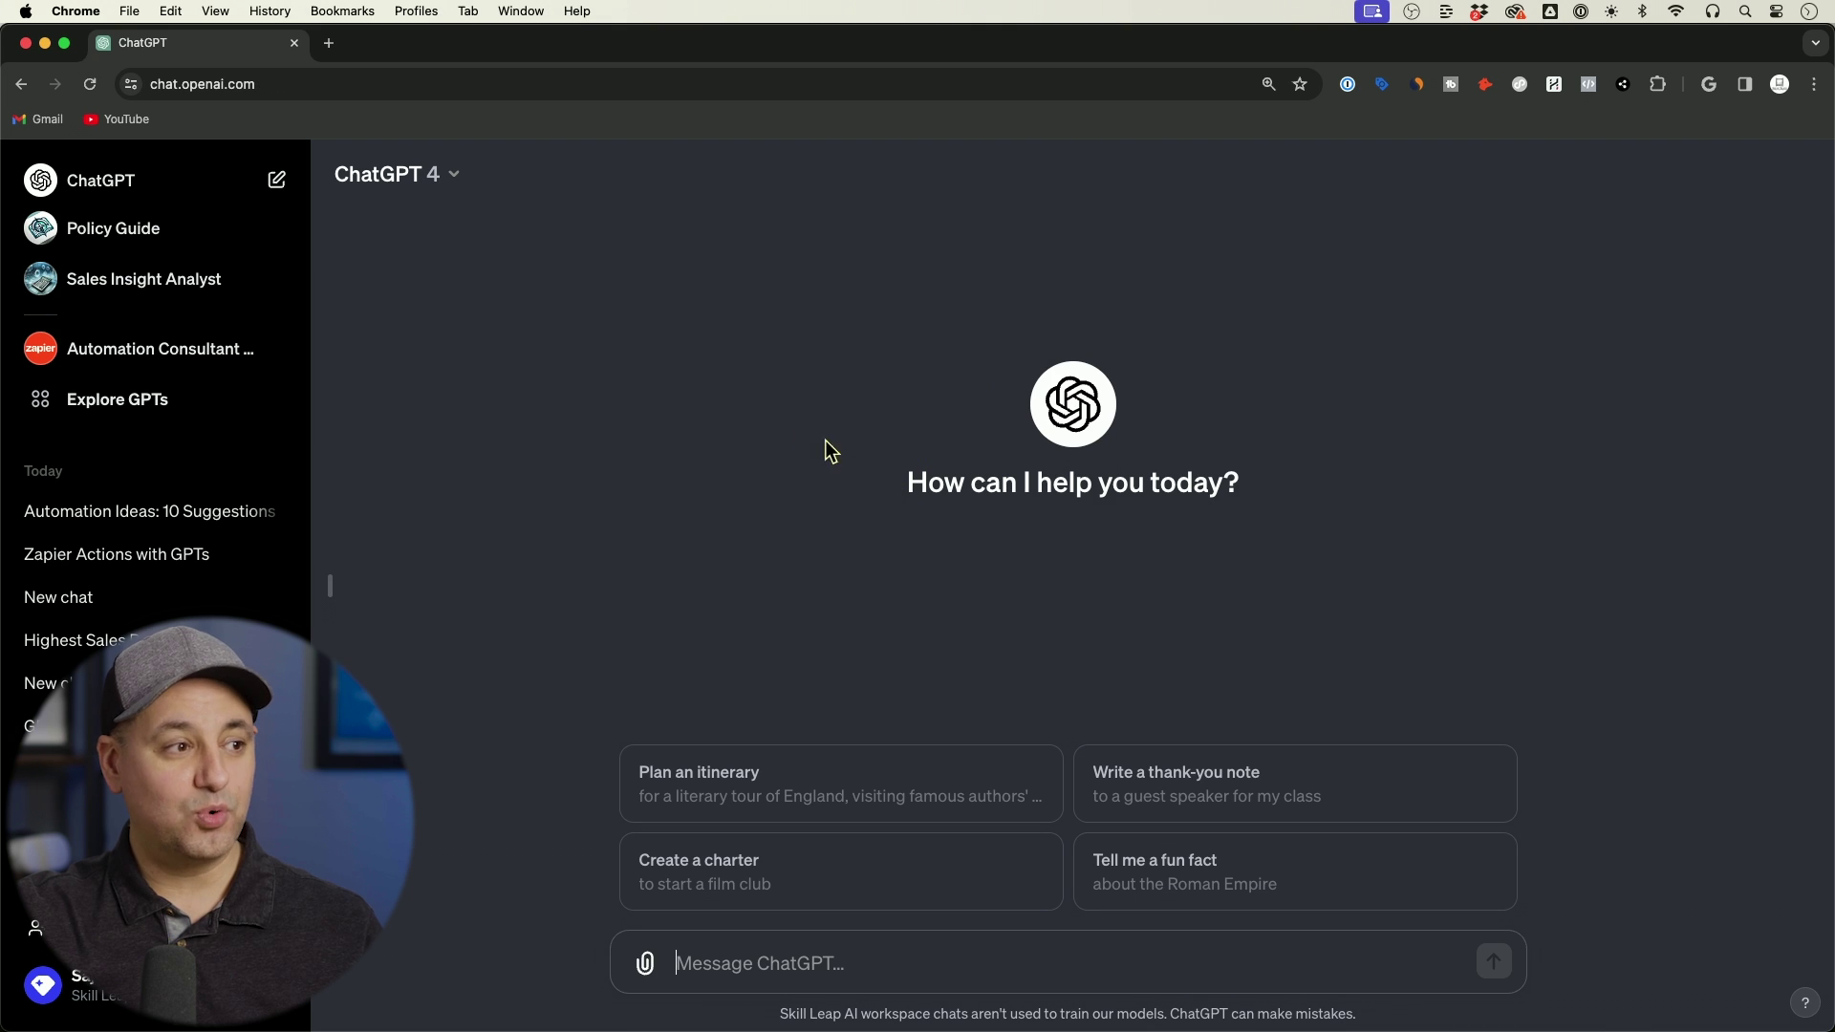
pyautogui.click(114, 401)
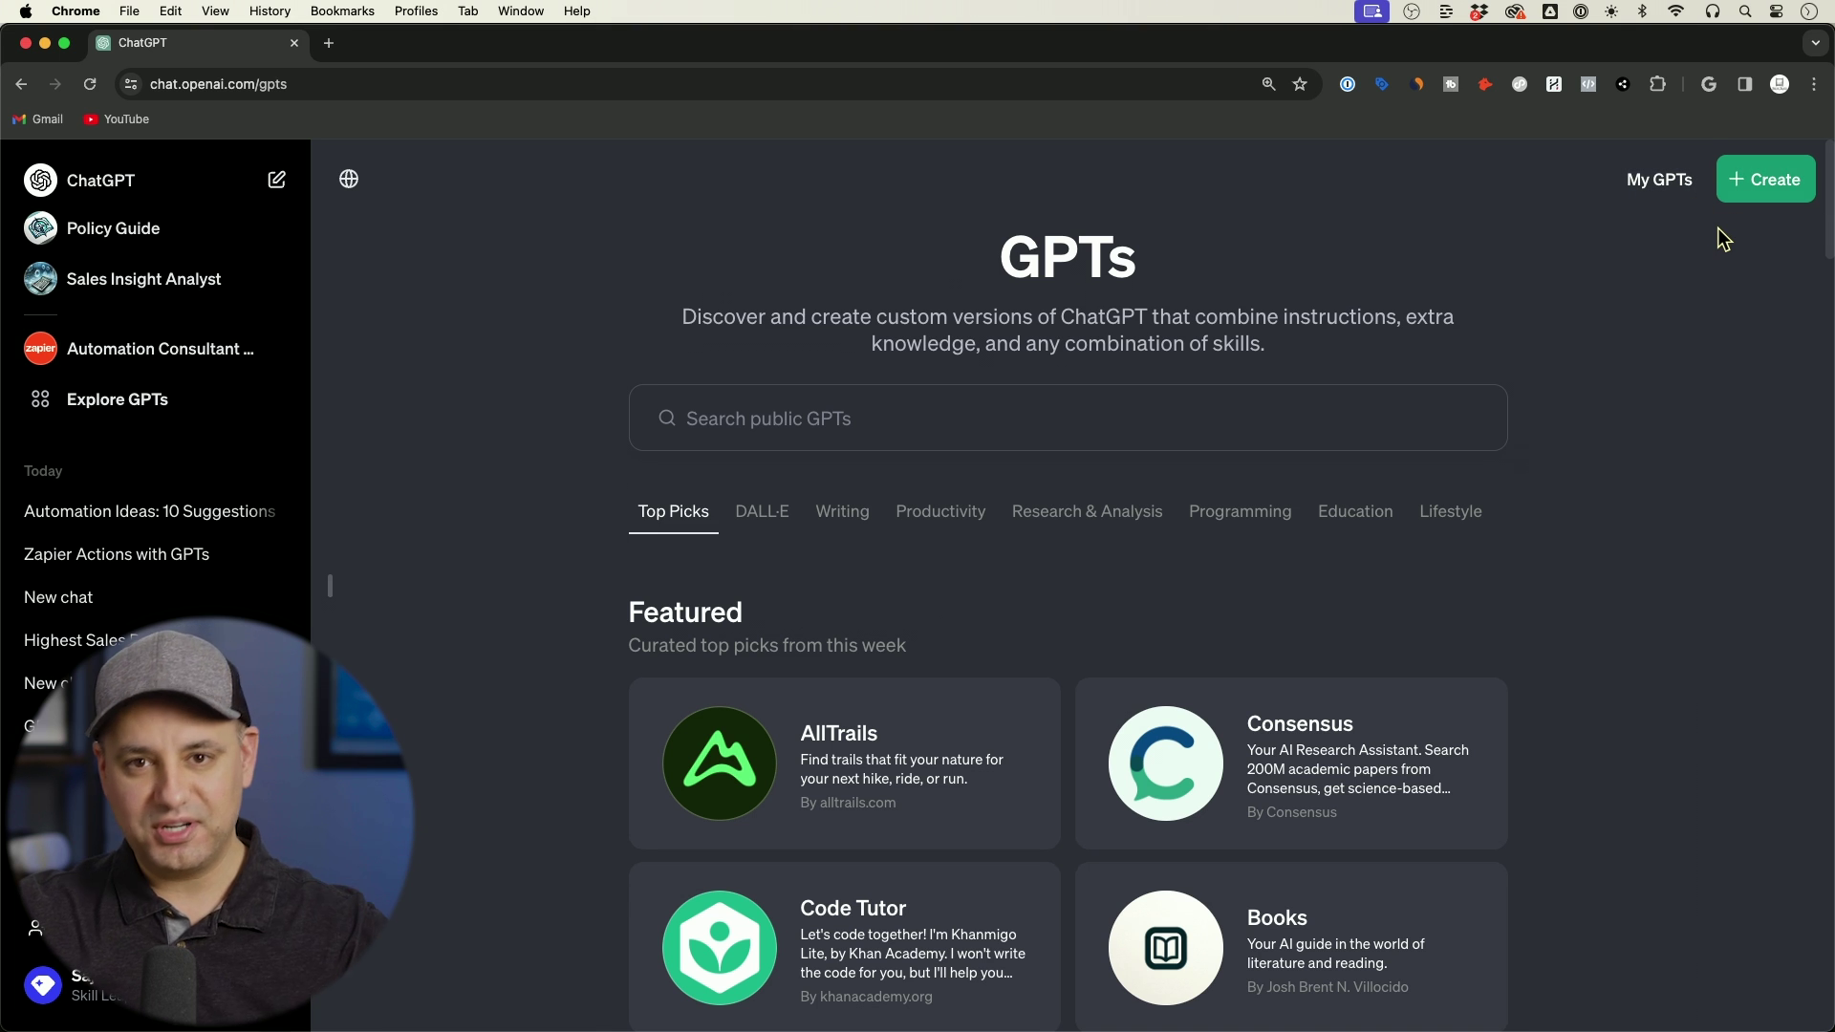
pyautogui.click(1651, 192)
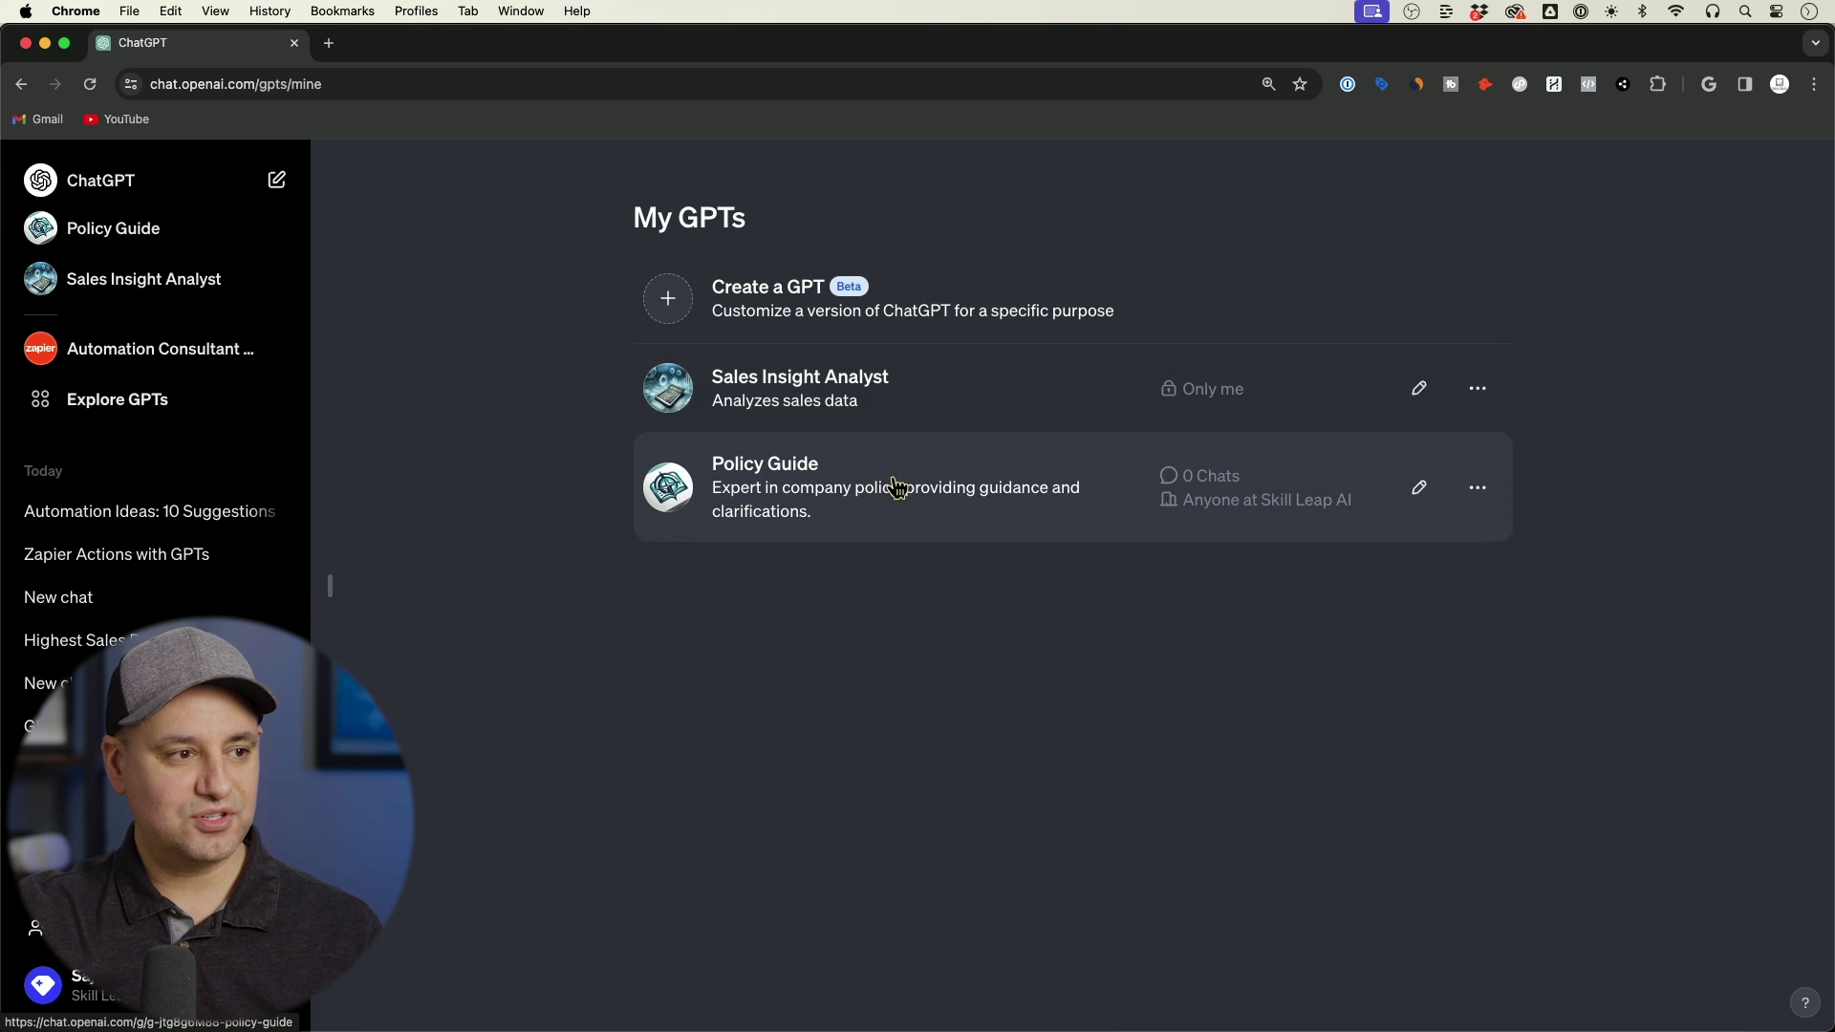
pyautogui.click(9, 86)
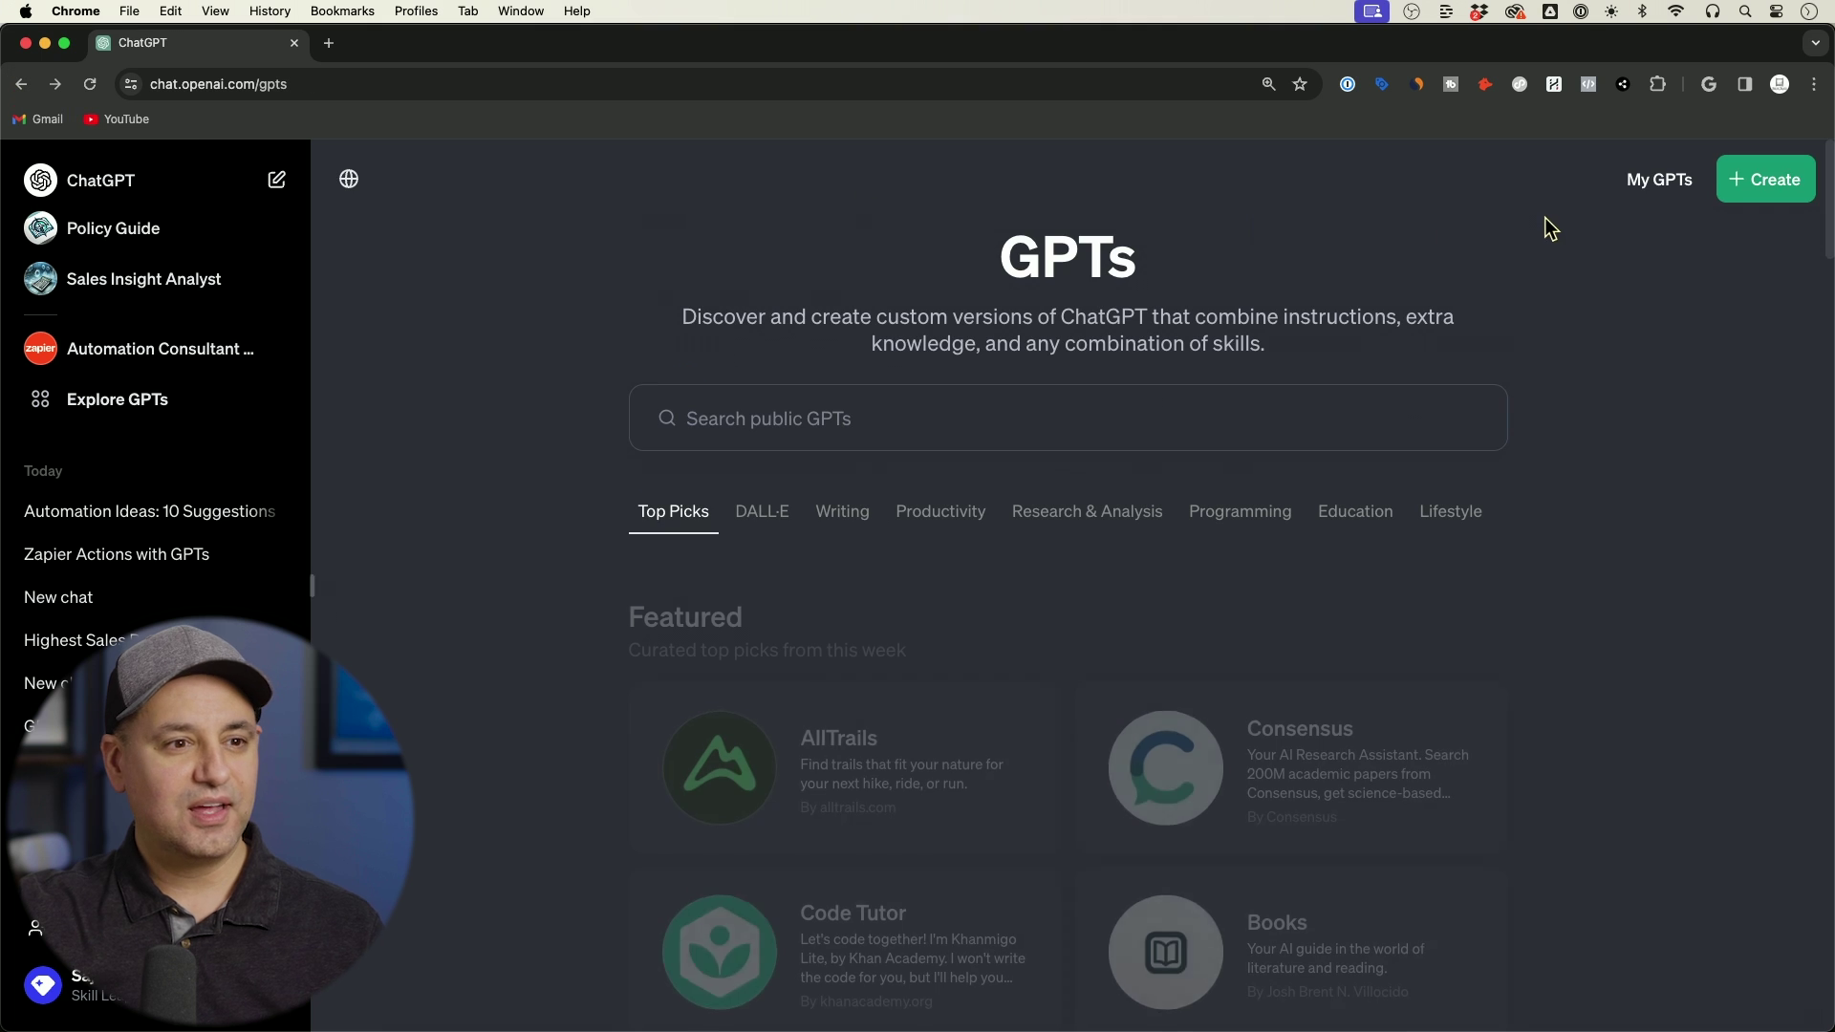
pyautogui.click(1747, 188)
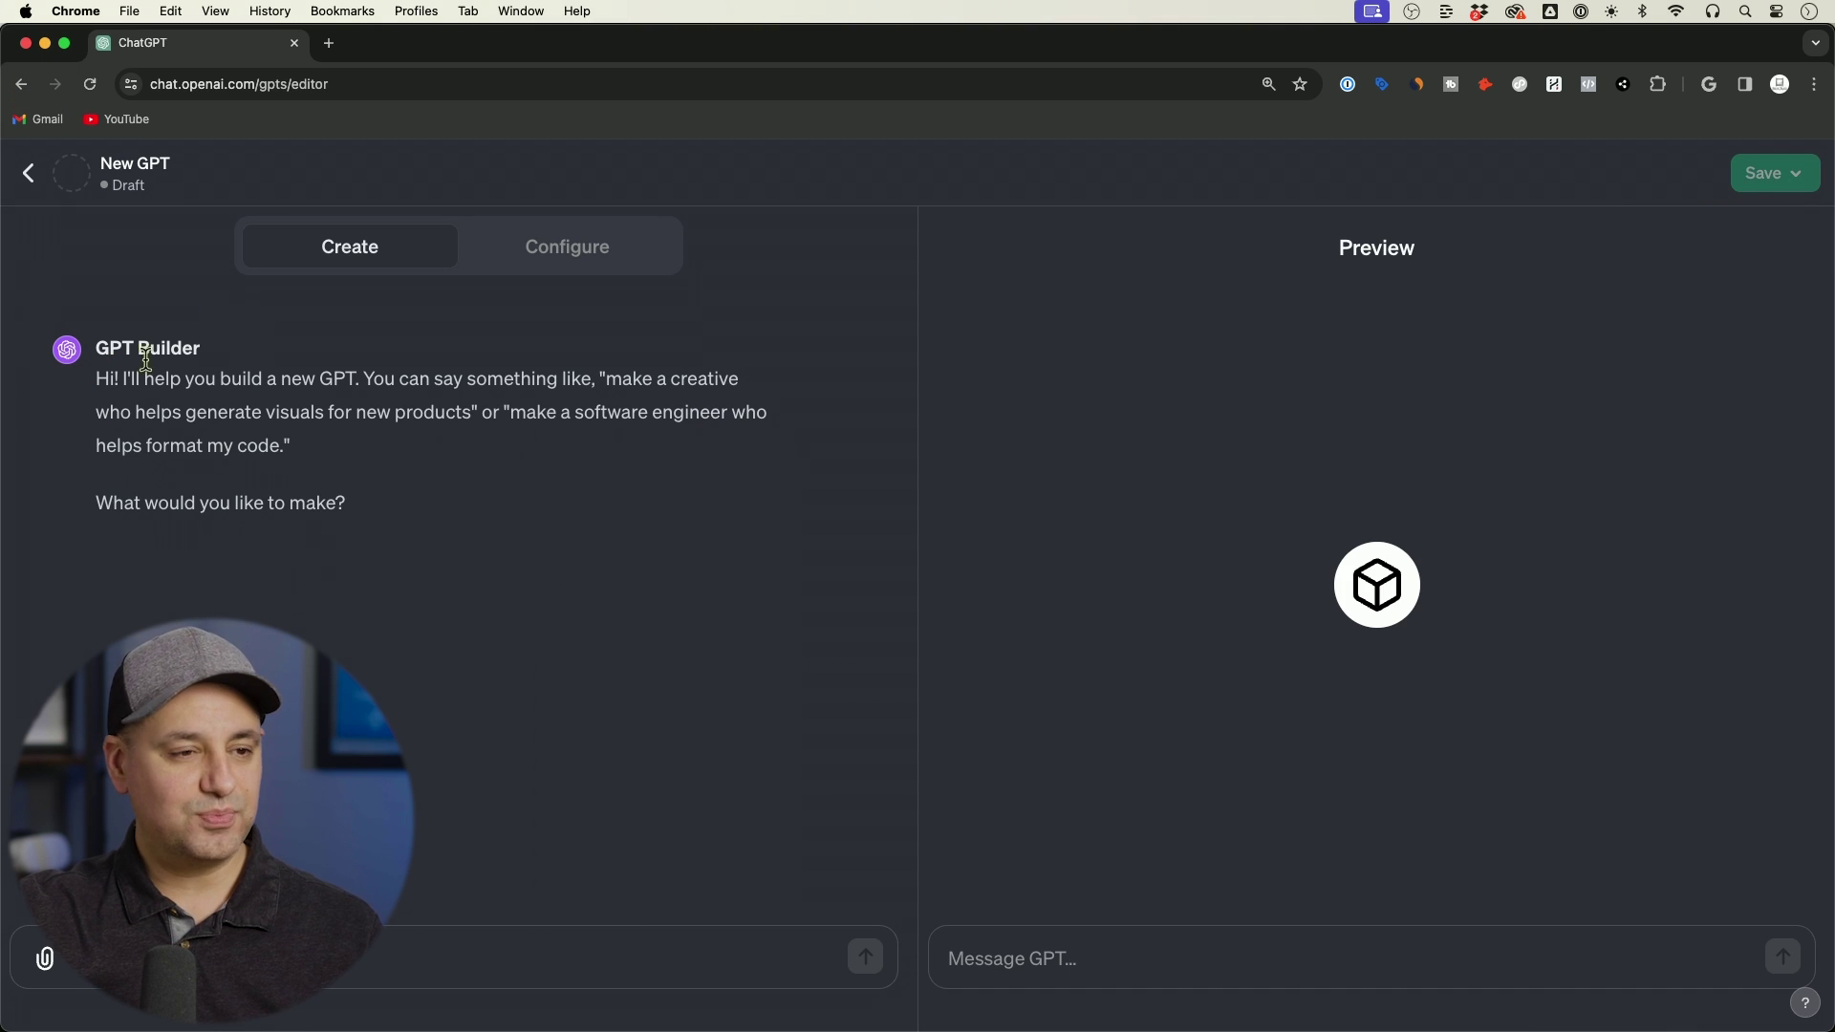
pyautogui.click(17, 176)
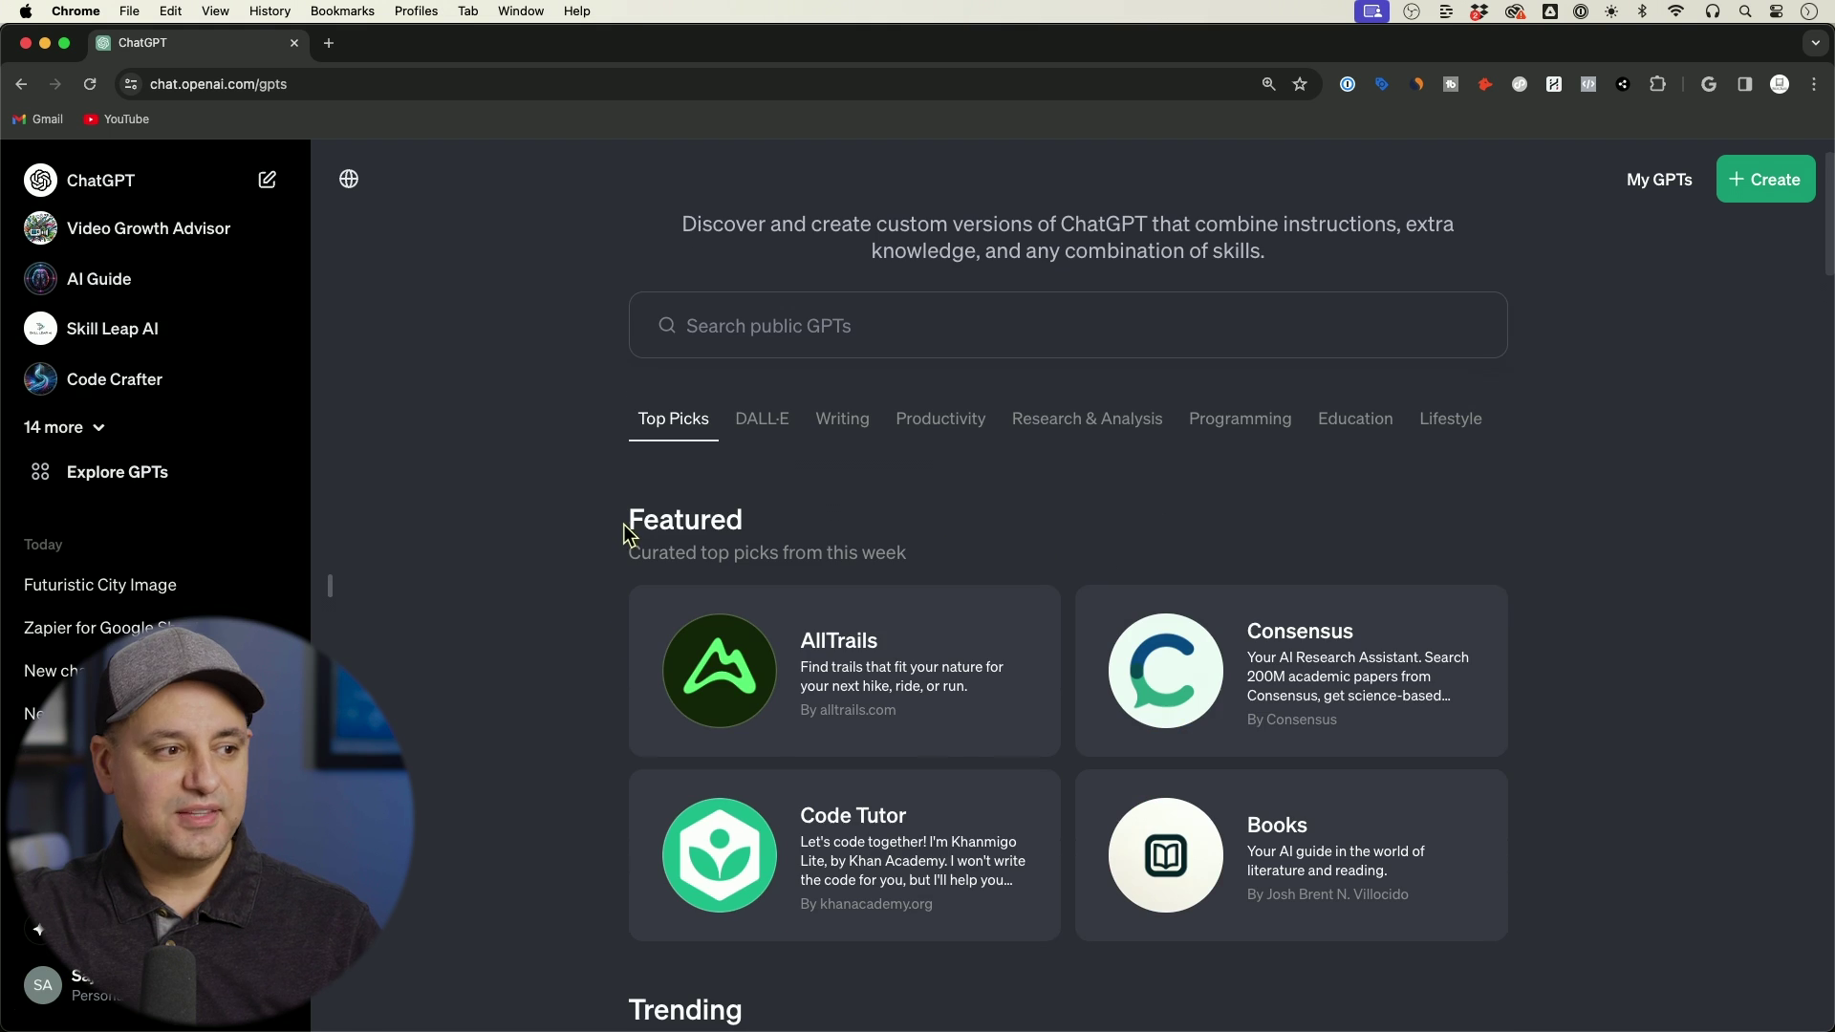
# Scroll down to the Featured section and open the AllTrails GPT in a new tab
pyautogui.moveTo(627, 525); pyautogui.dragTo(864, 529)
pyautogui.scroll(-2, 871, 529)
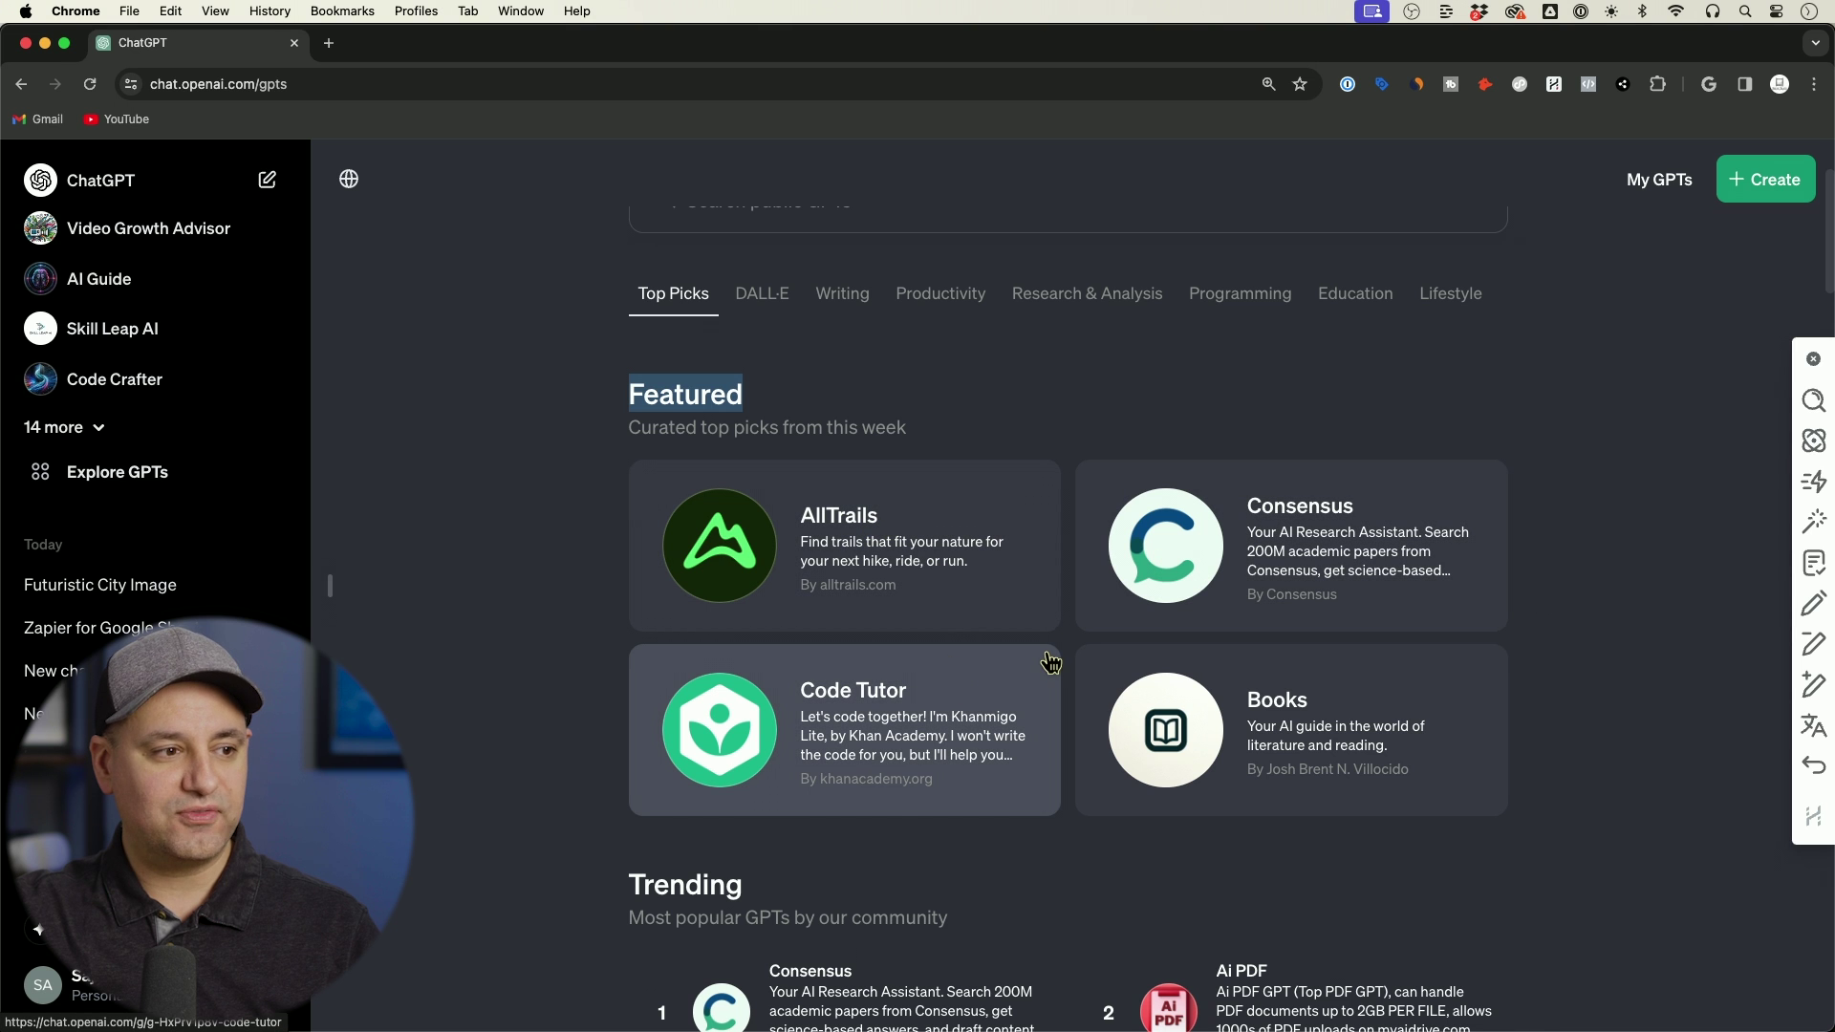
pyautogui.click(863, 554)
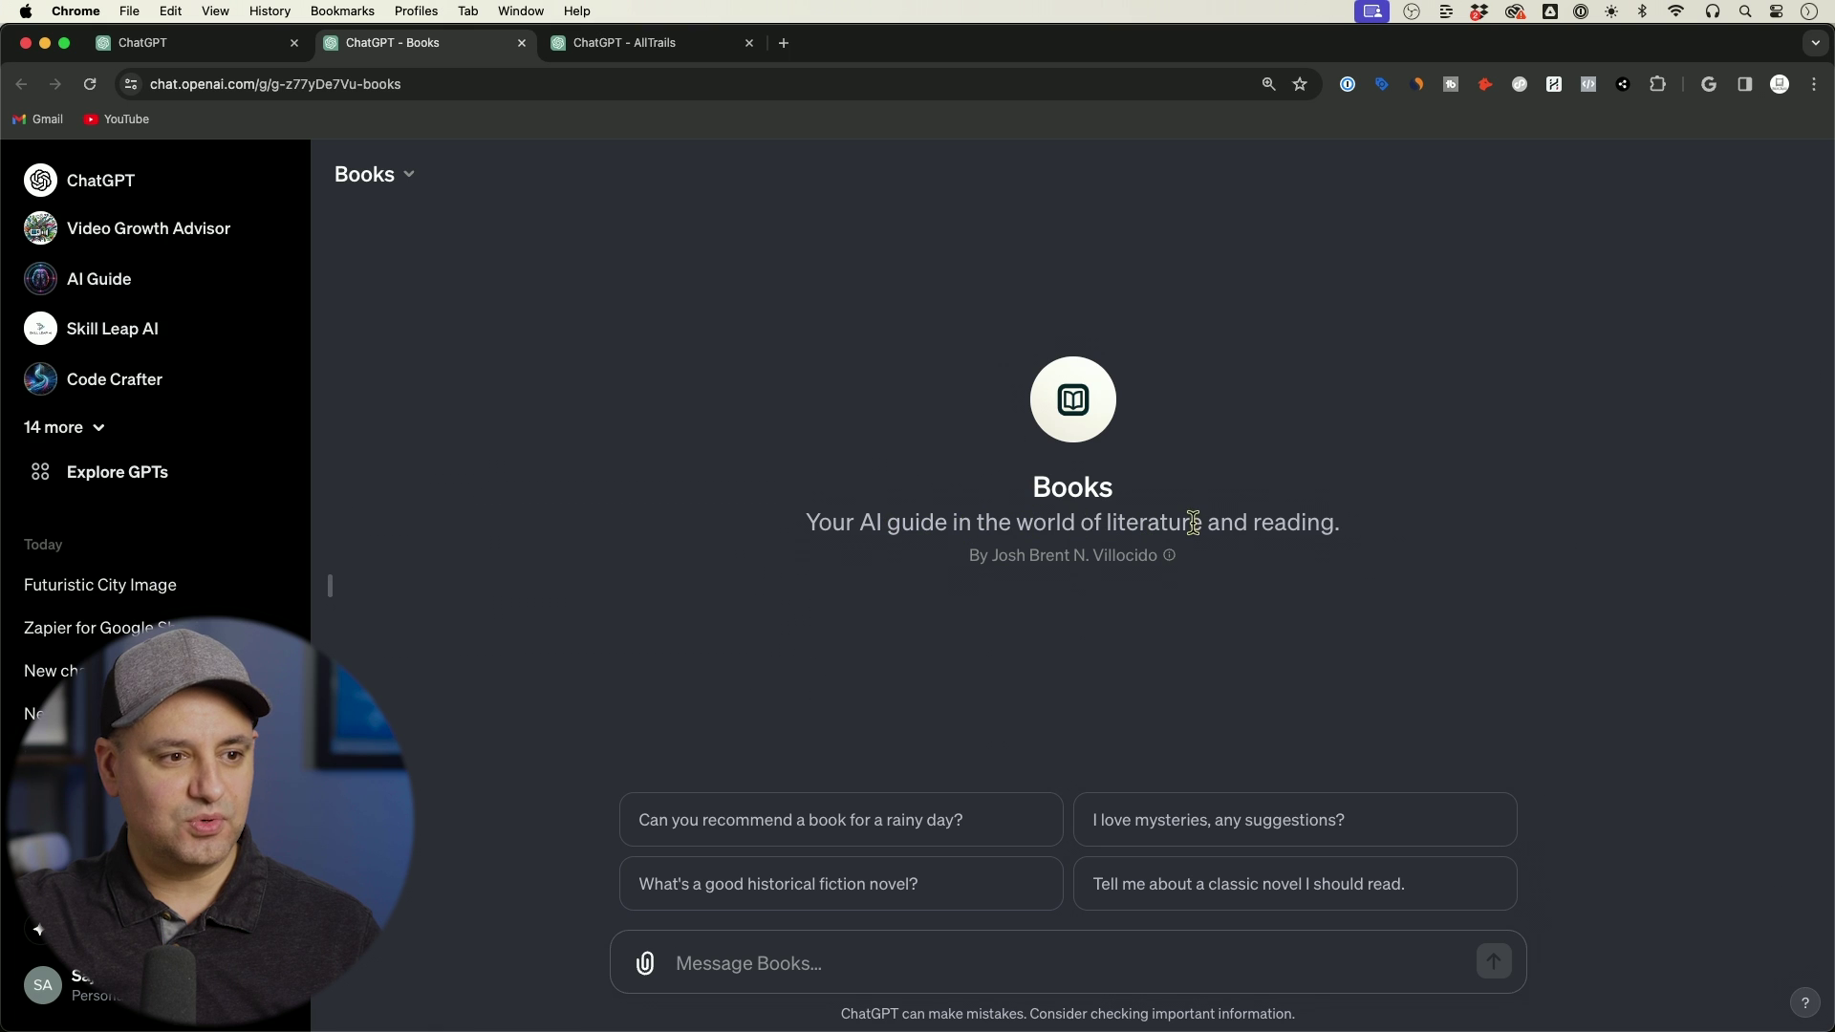
pyautogui.moveTo(1171, 558)
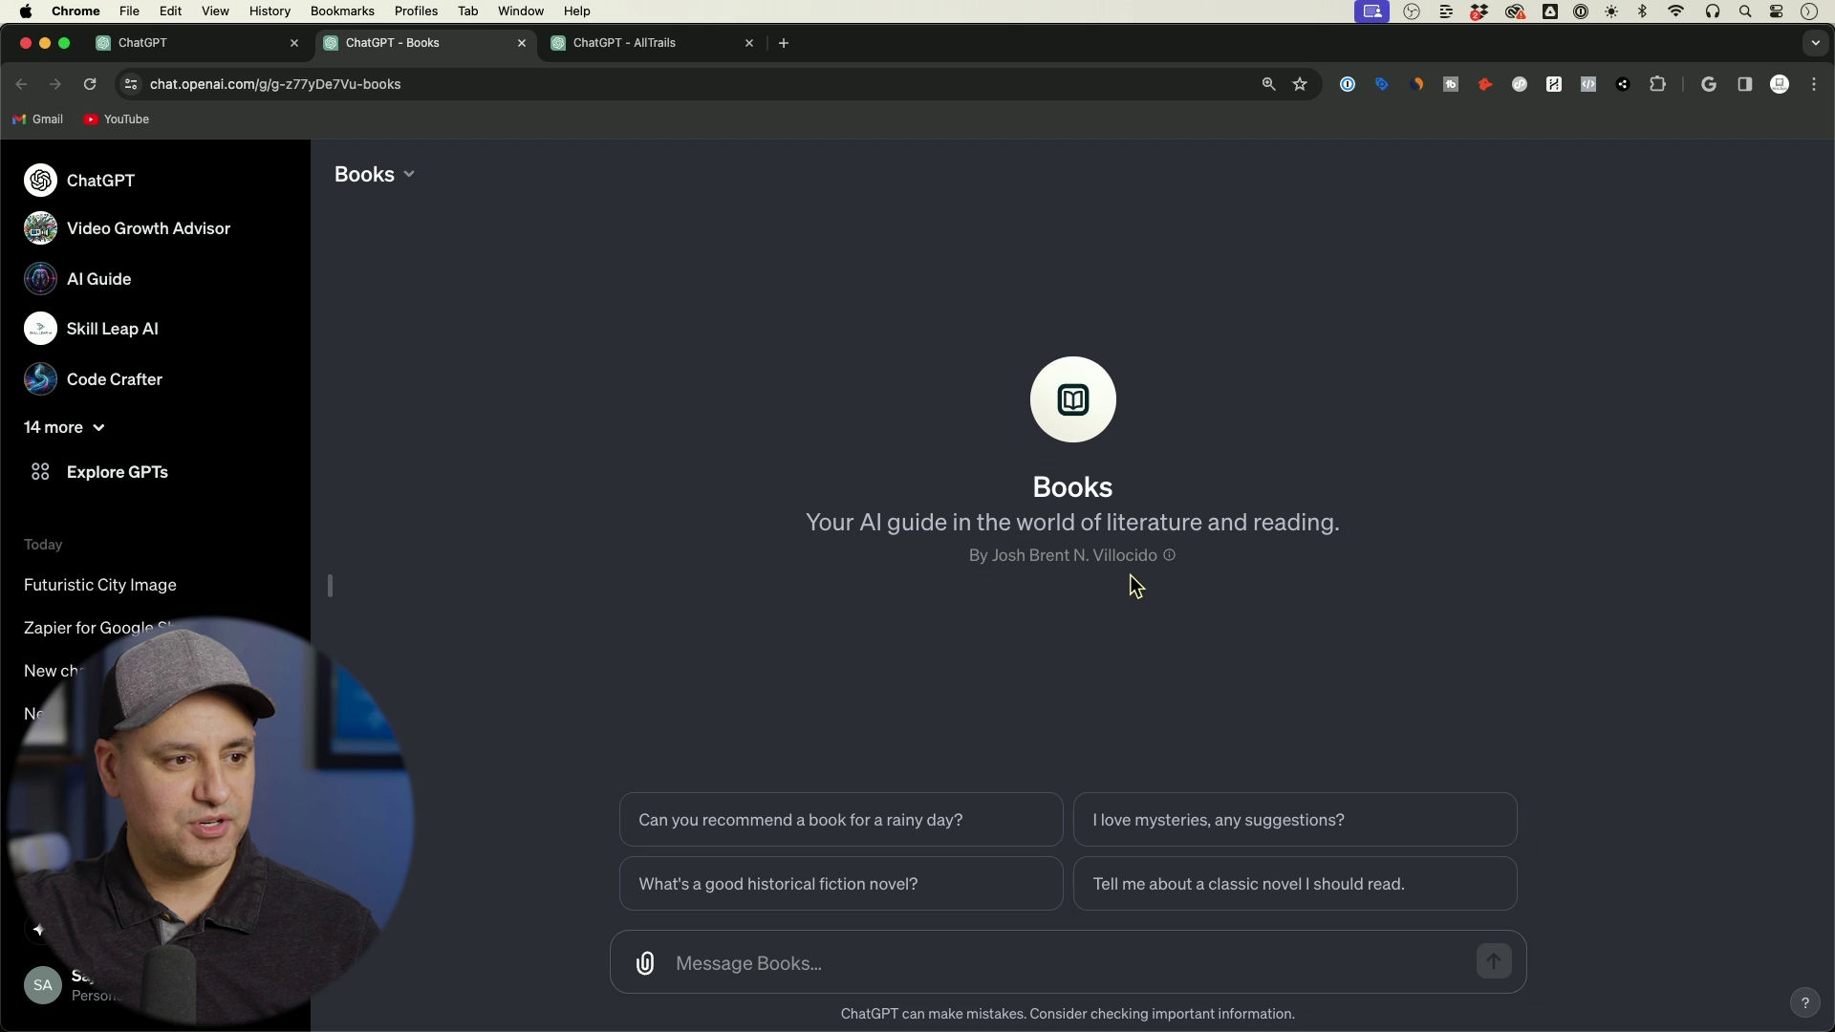
pyautogui.click(222, 51)
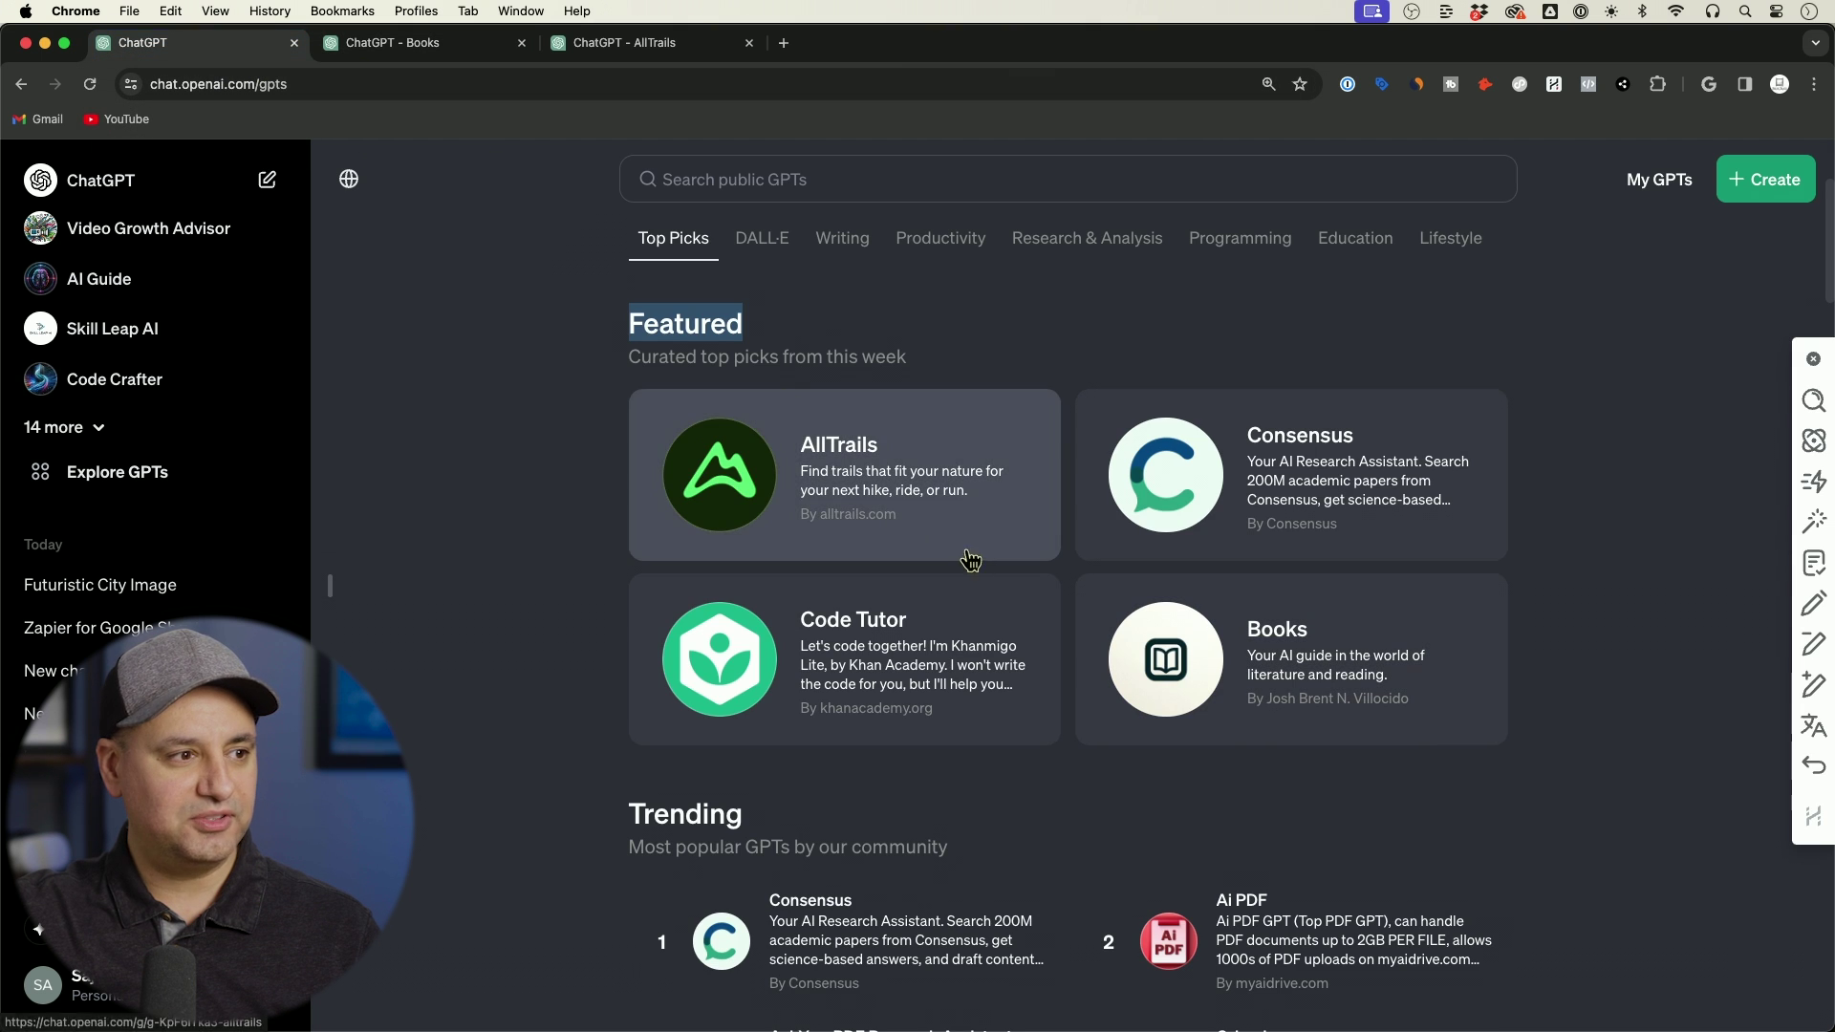
pyautogui.scroll(-5, 614, 377)
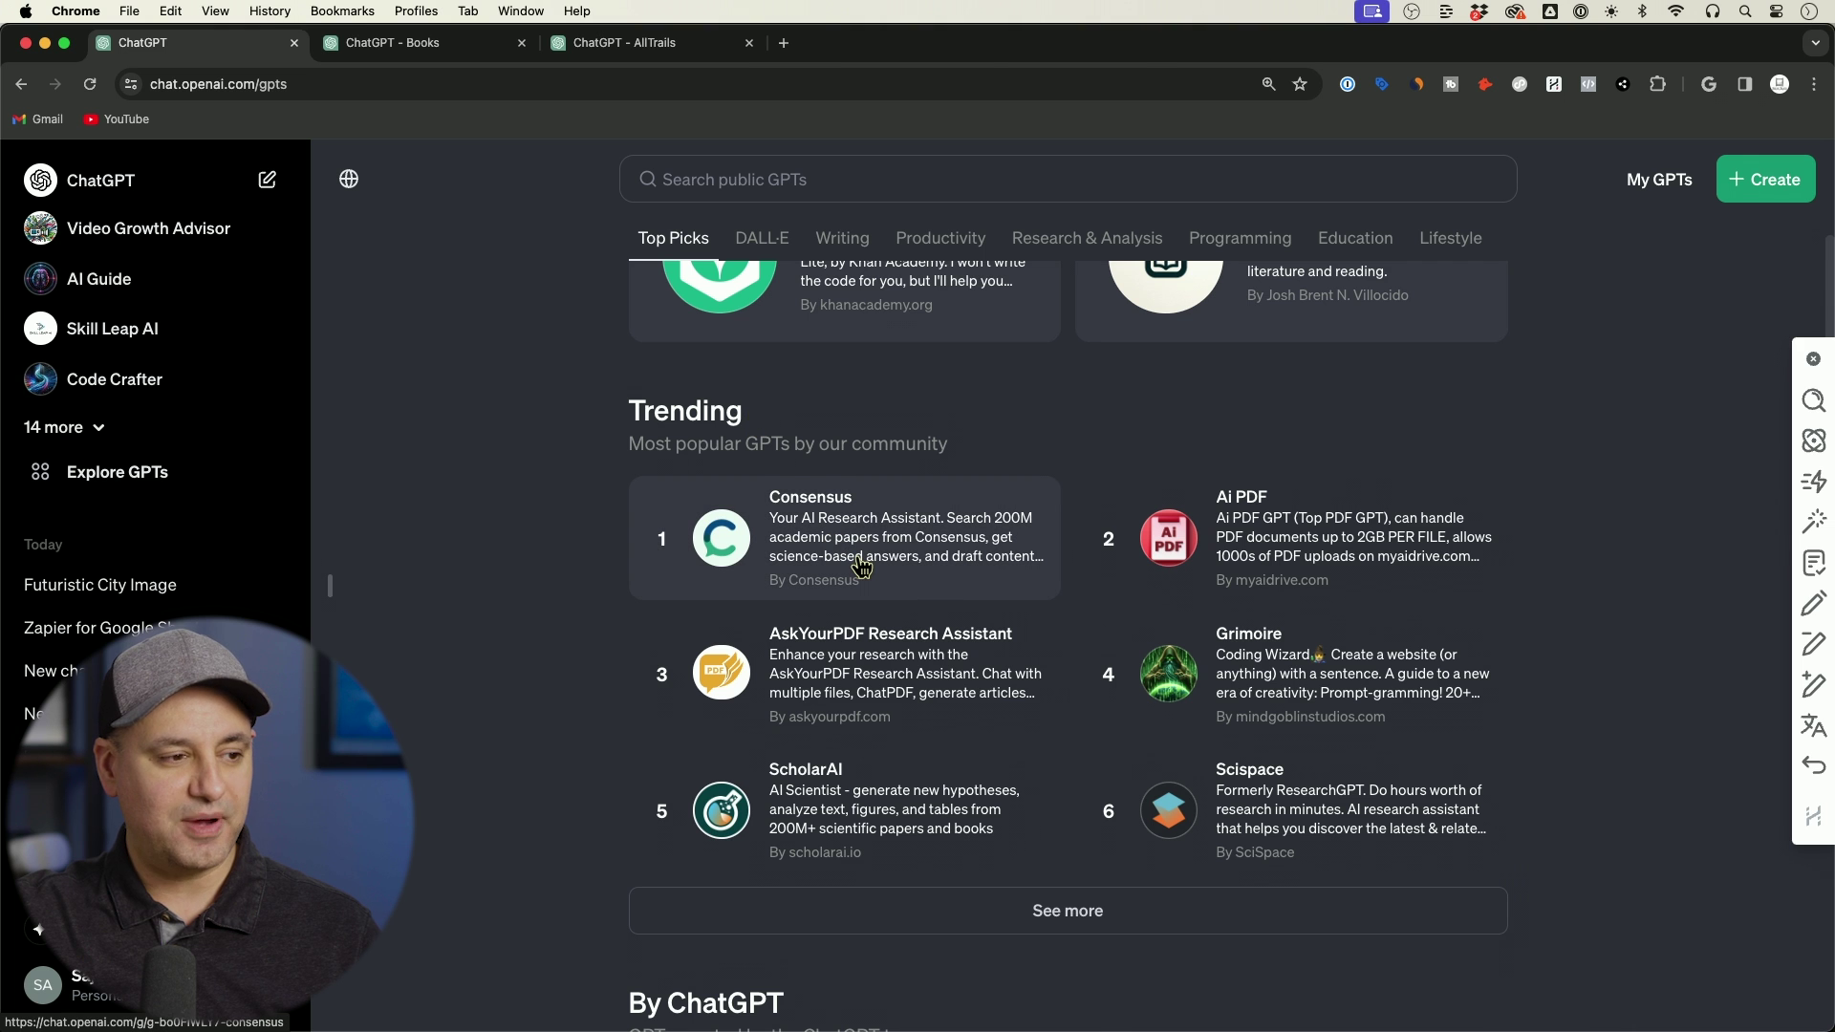
pyautogui.scroll(-6, 788, 548)
pyautogui.scroll(-1, 614, 475)
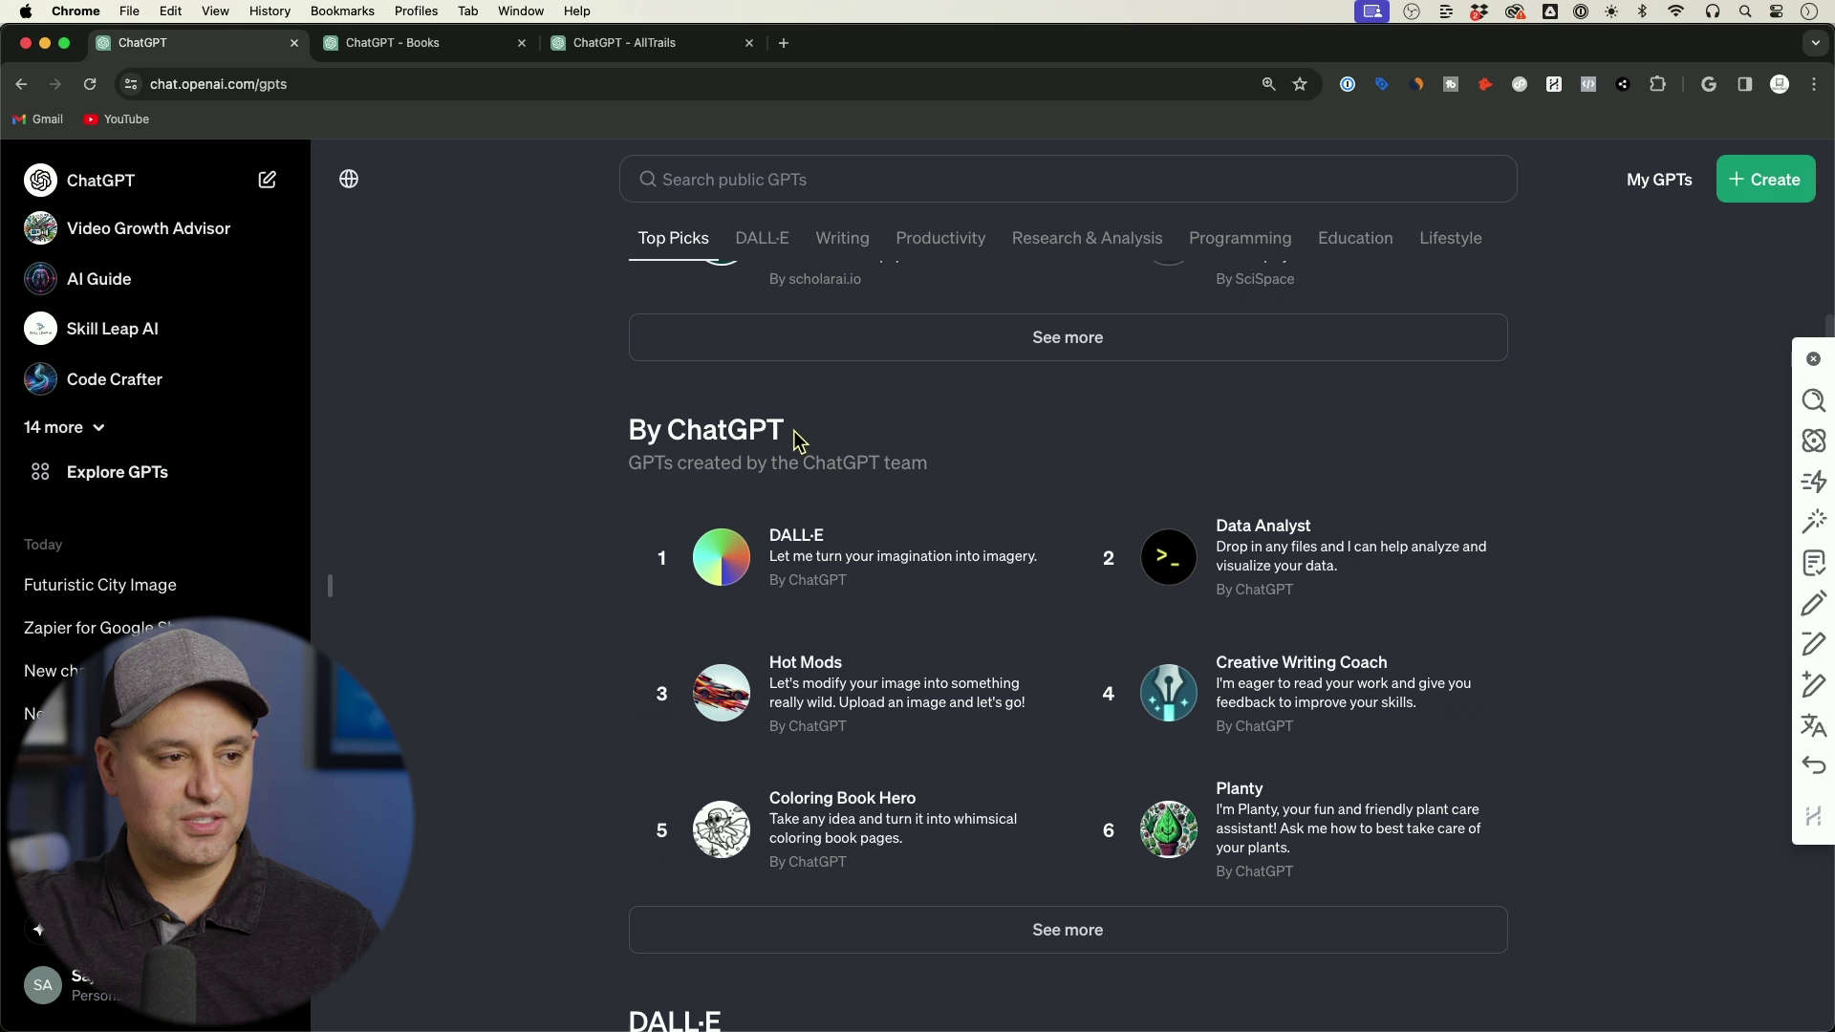
pyautogui.scroll(-2, 1057, 635)
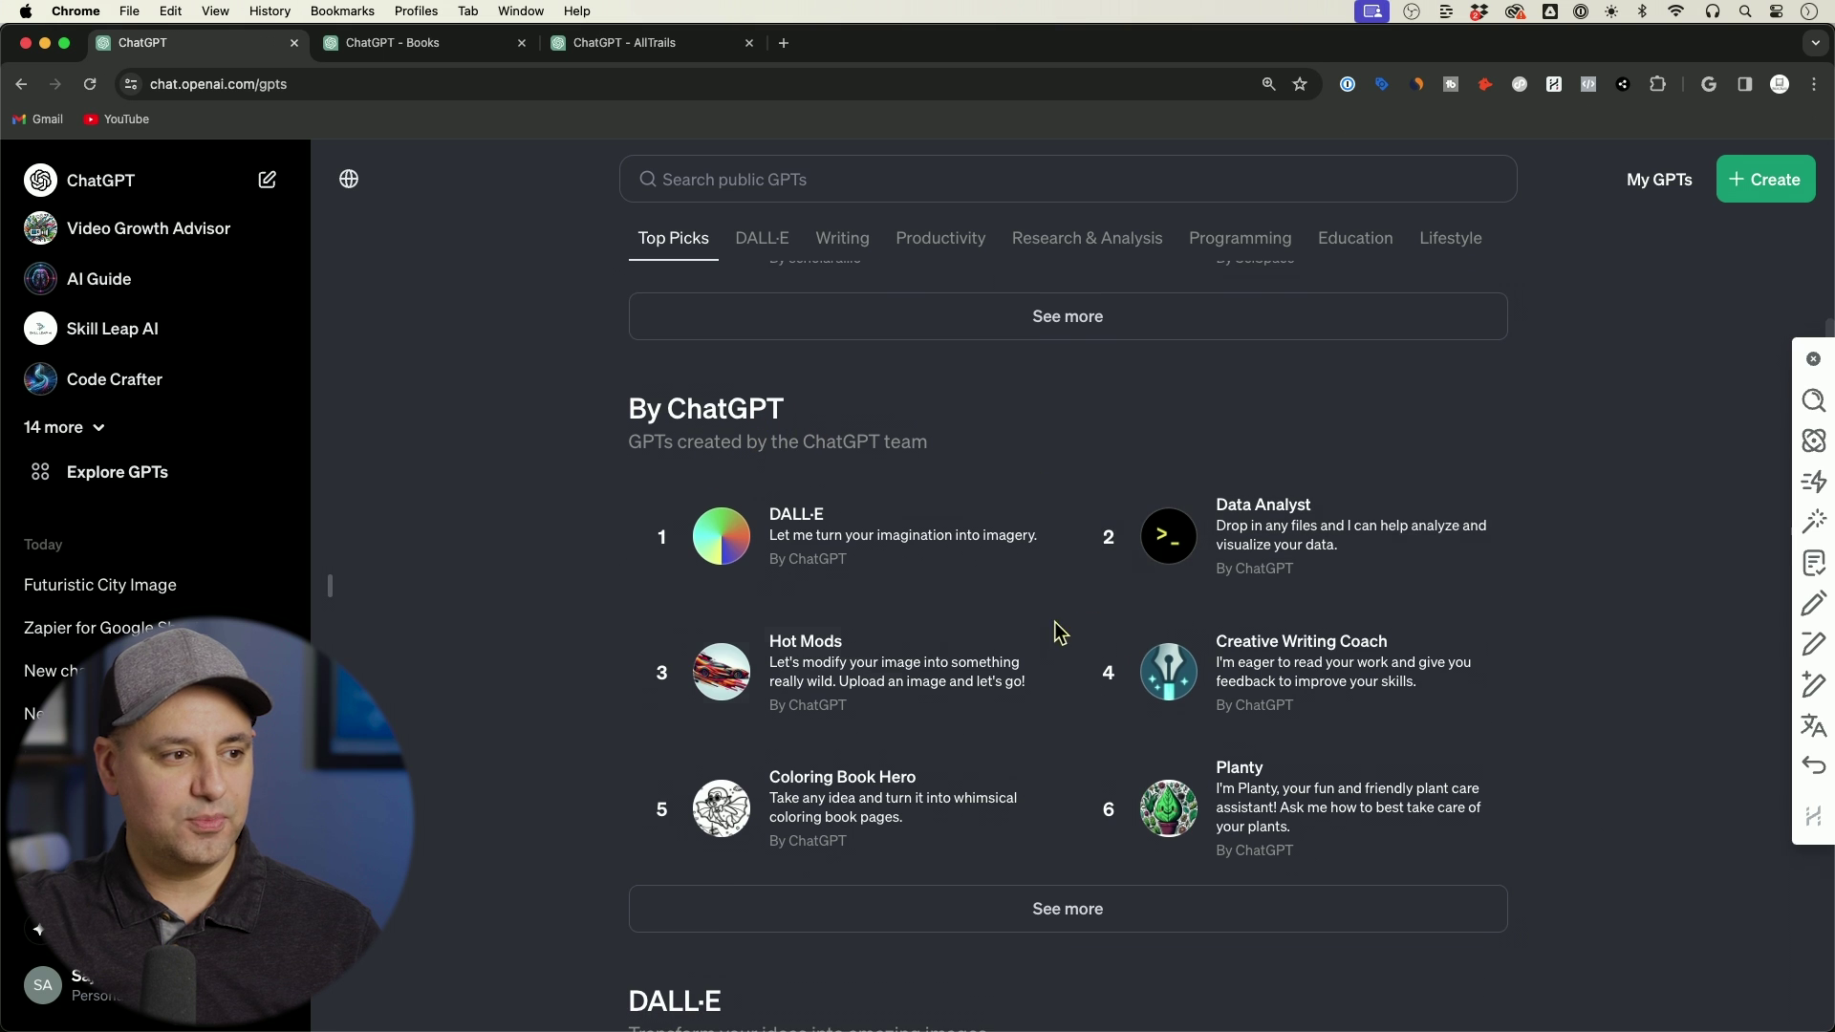
pyautogui.scroll(5, 909, 627)
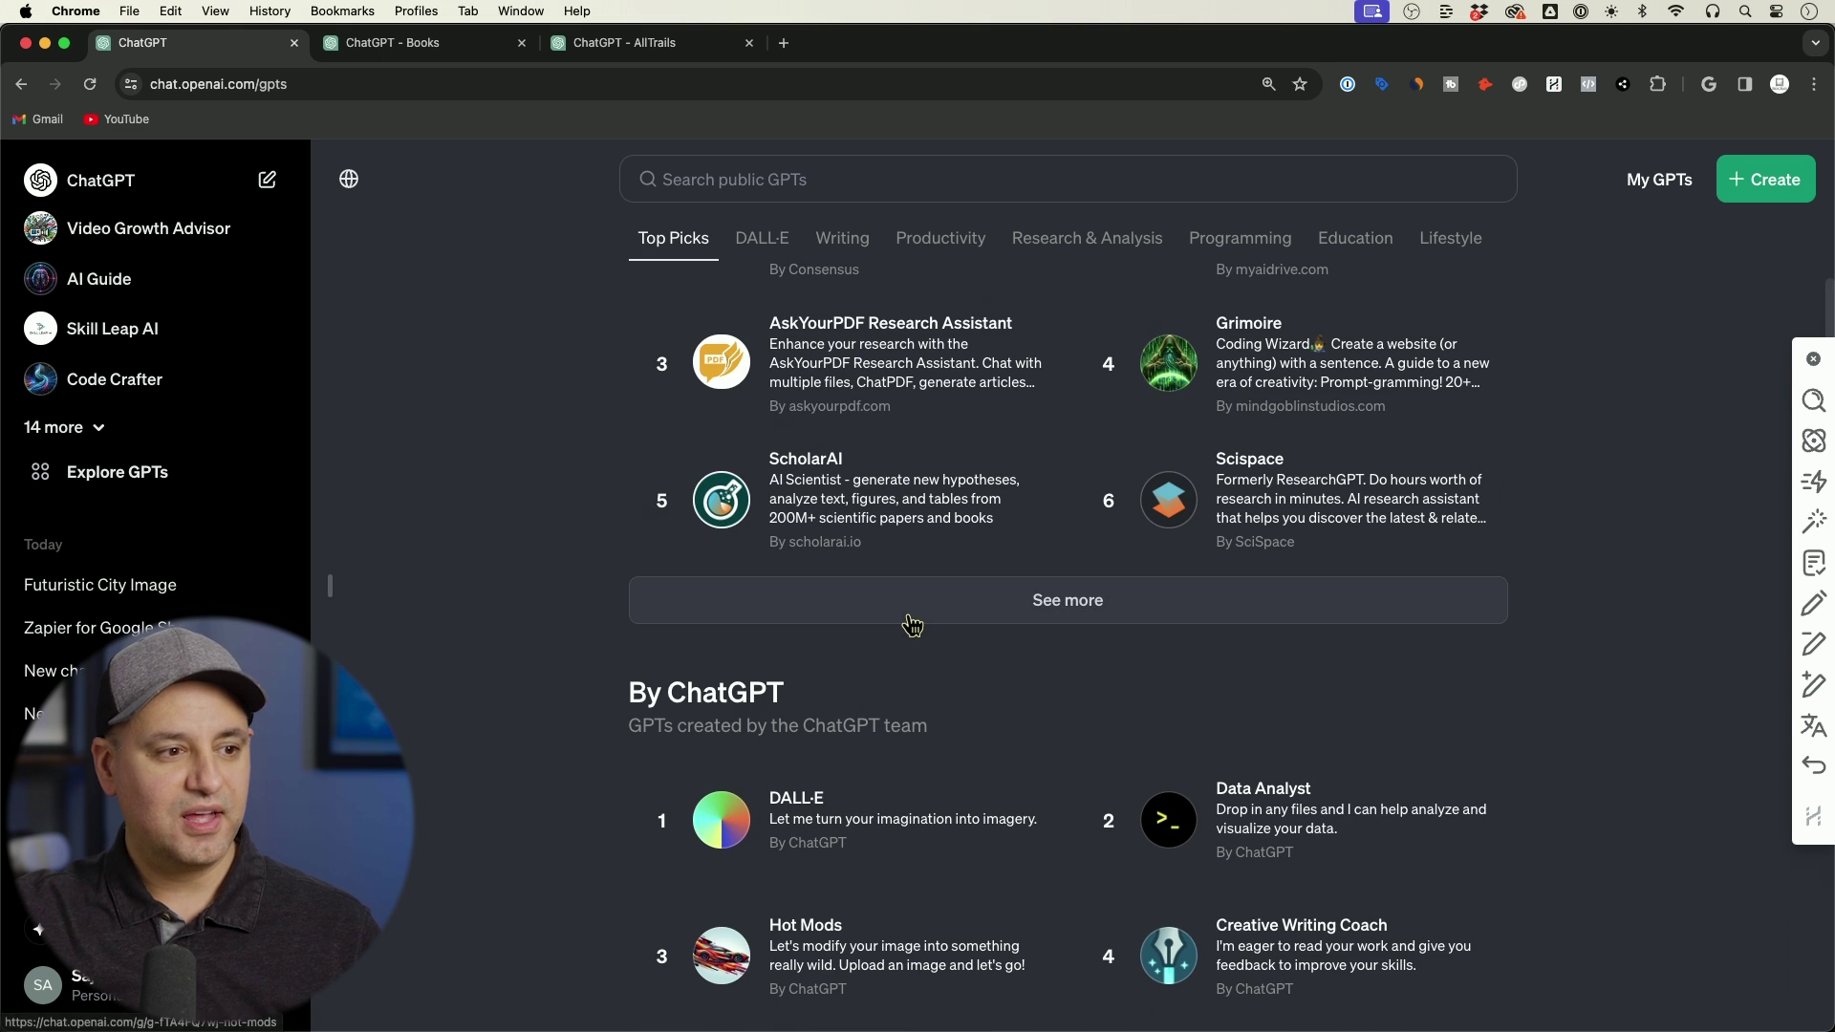
pyautogui.click(1071, 614)
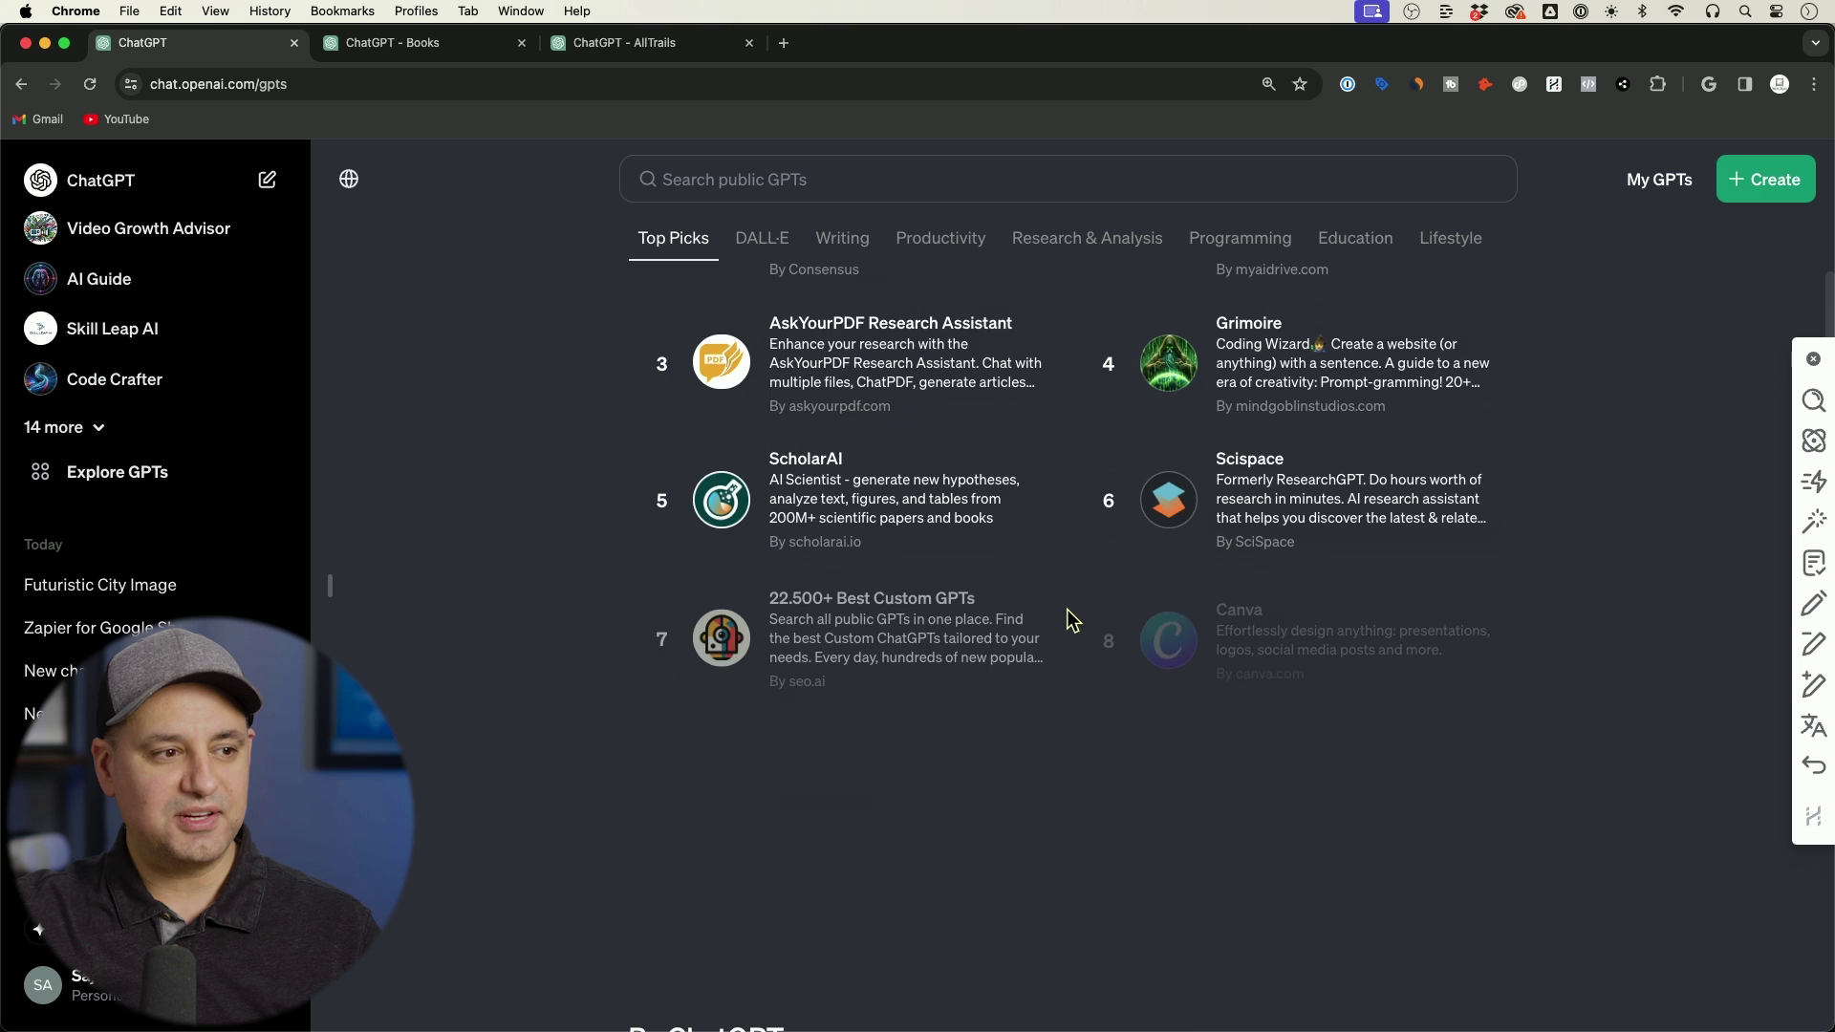
pyautogui.scroll(-8, 1071, 619)
pyautogui.scroll(-3, 1072, 620)
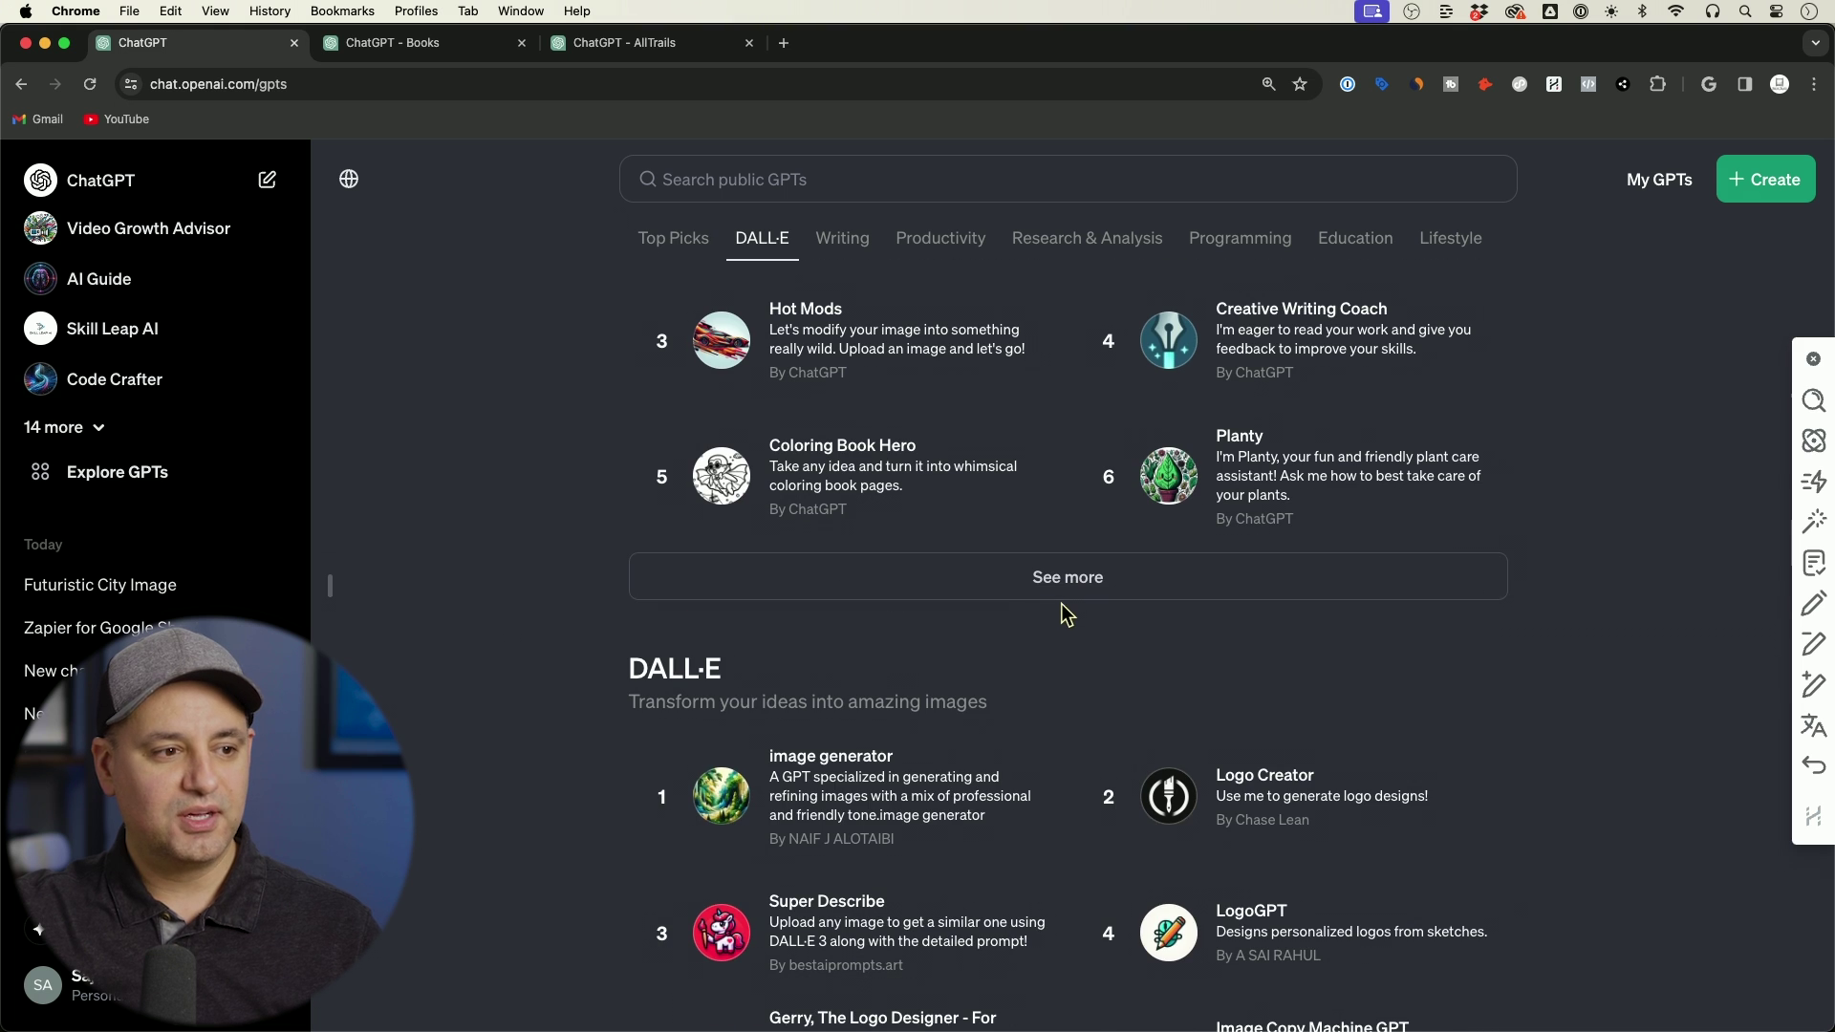
pyautogui.click(1063, 581)
pyautogui.scroll(-3, 1047, 585)
pyautogui.scroll(-5, 1047, 585)
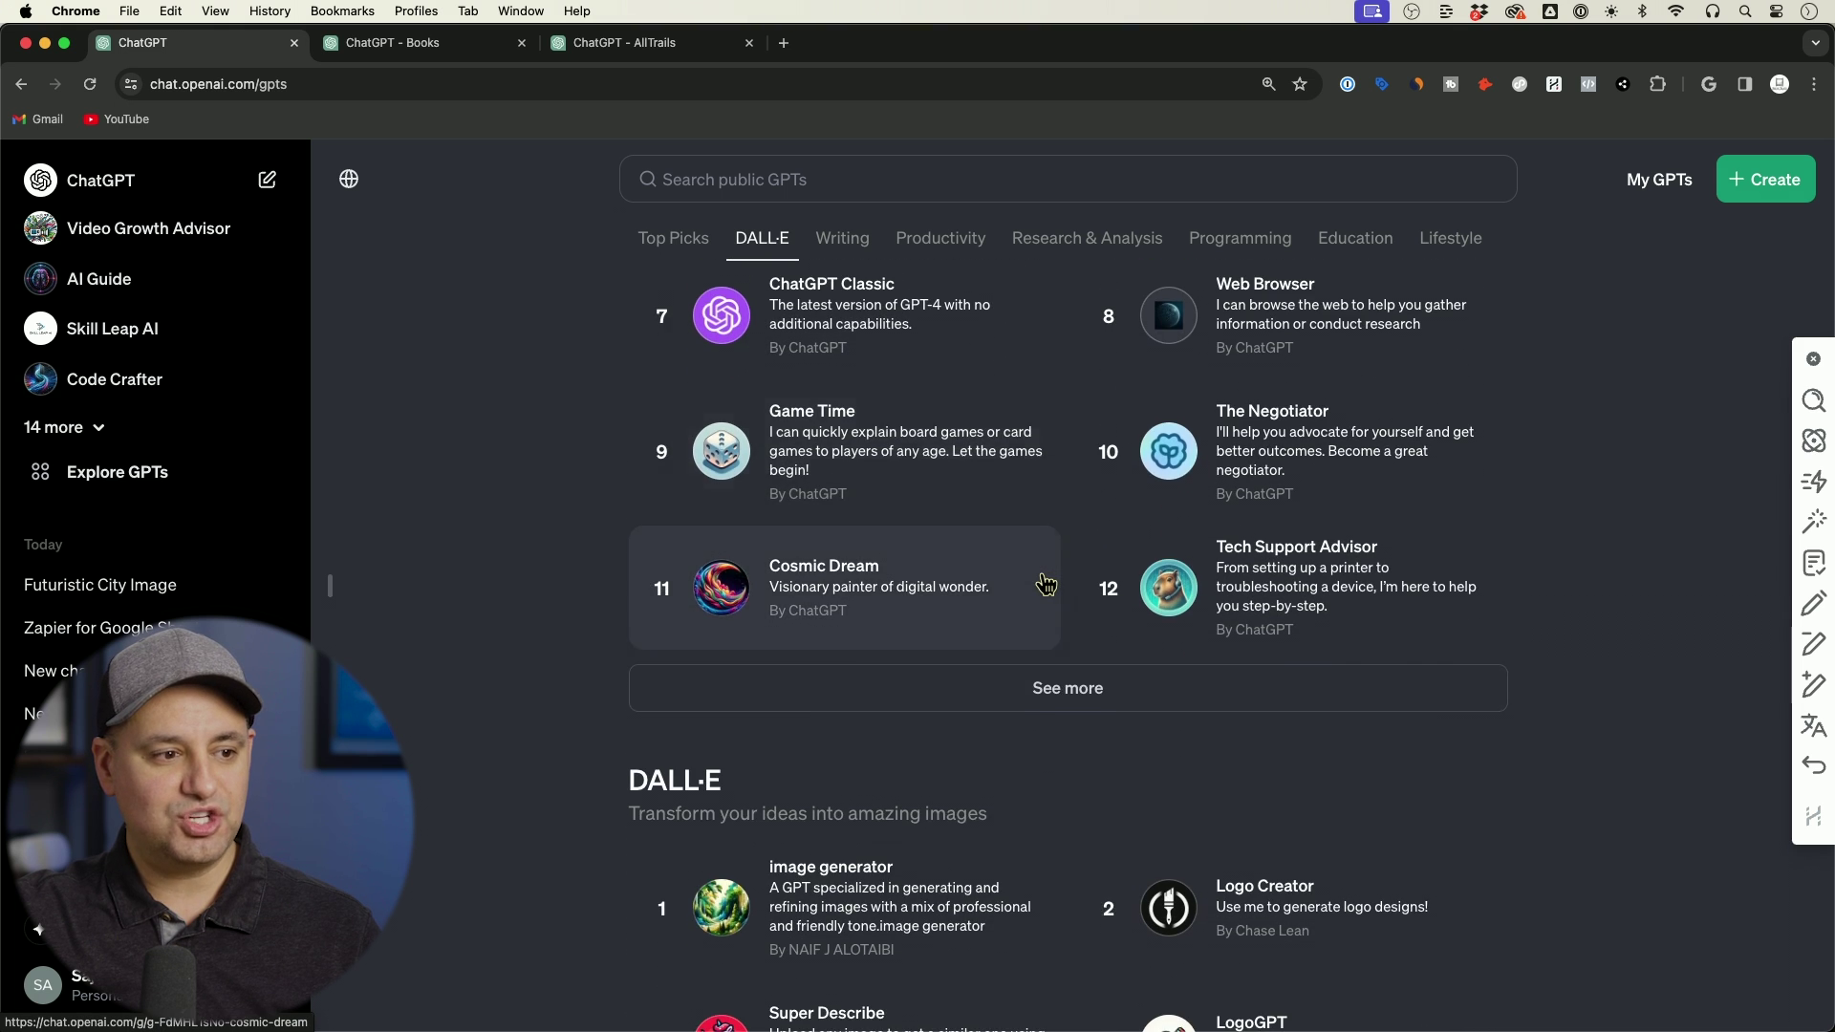
pyautogui.scroll(2, 1047, 585)
pyautogui.click(1055, 524)
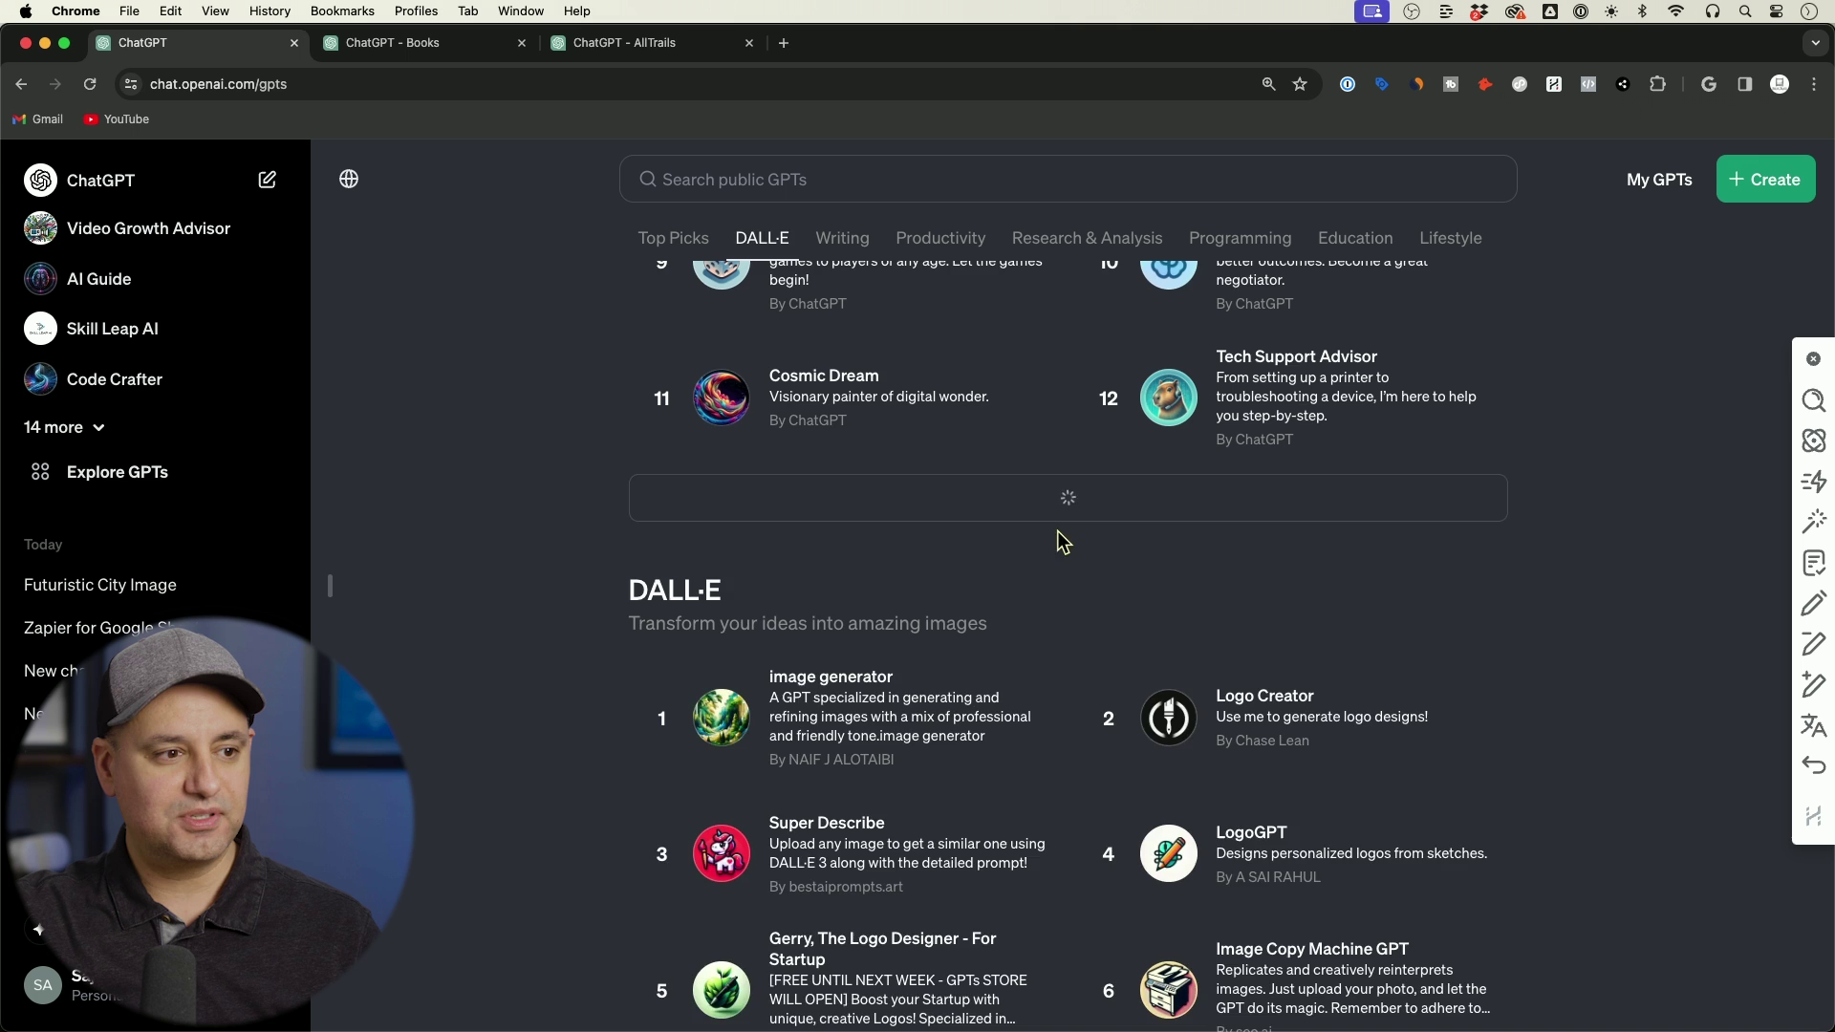
pyautogui.scroll(2, 1074, 566)
pyautogui.scroll(-4, 1075, 567)
pyautogui.scroll(-7, 1068, 558)
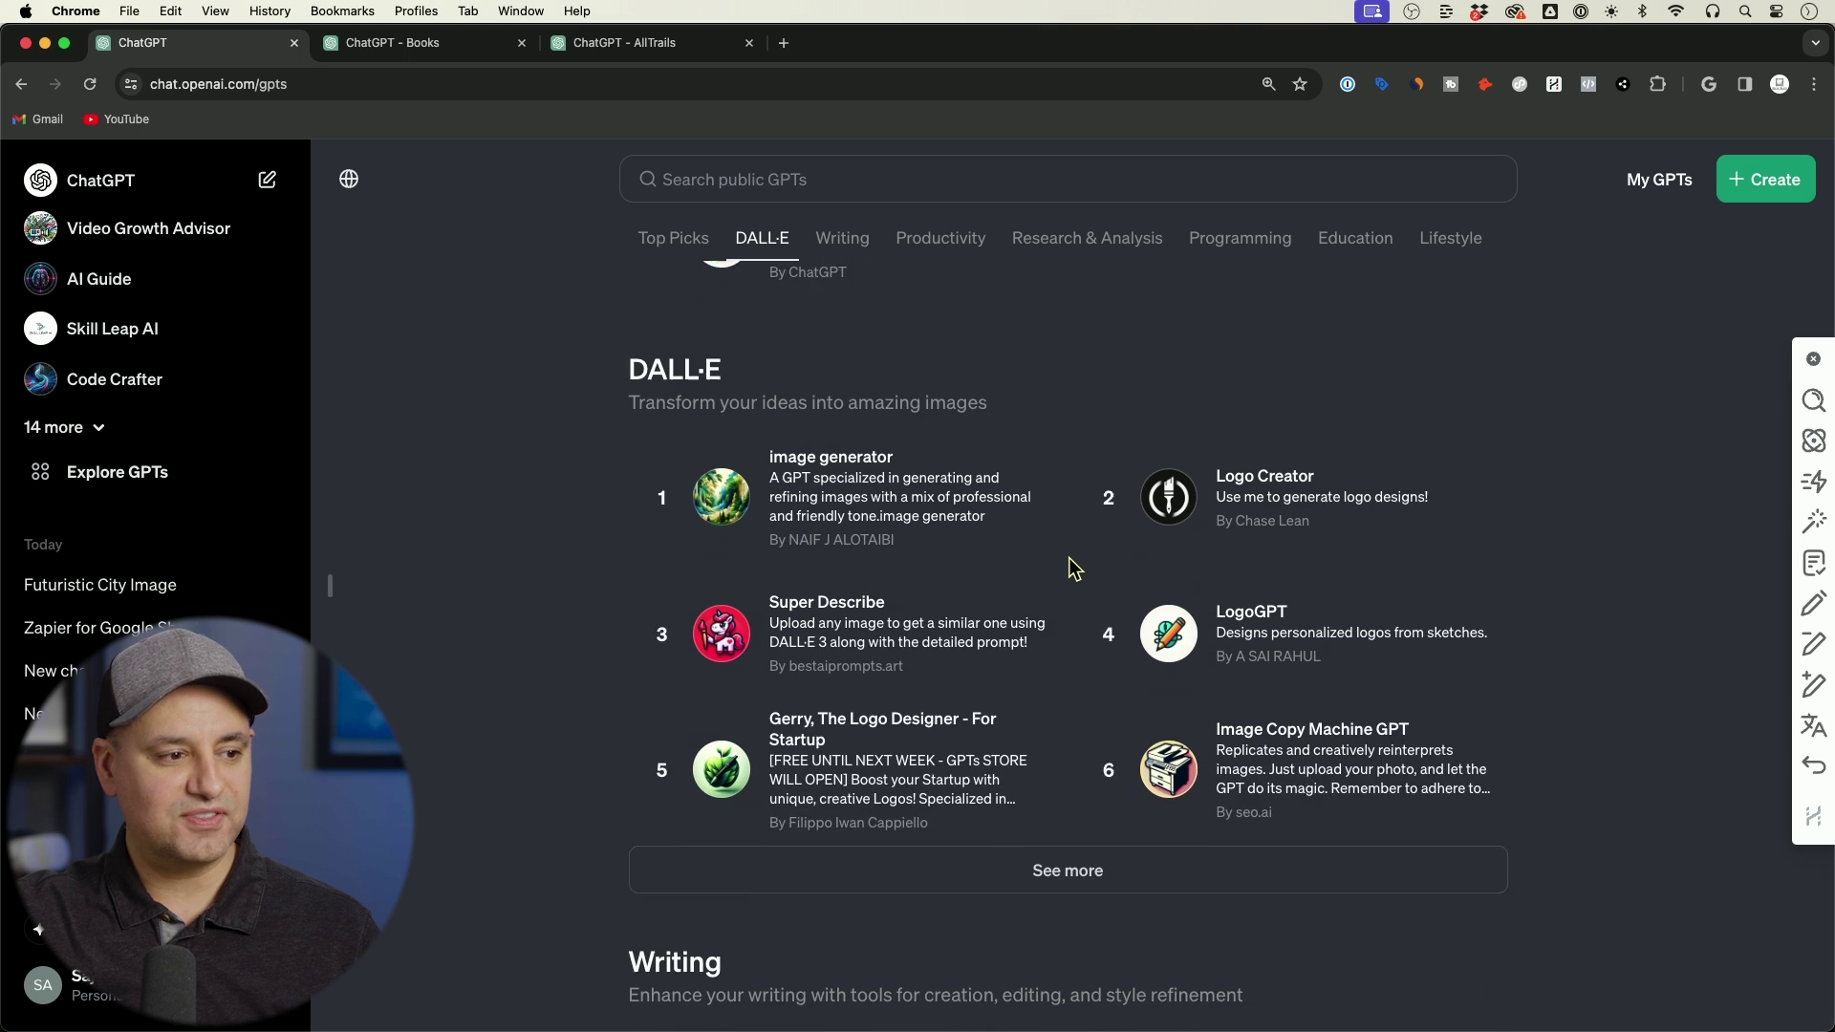
pyautogui.scroll(2, 1004, 416)
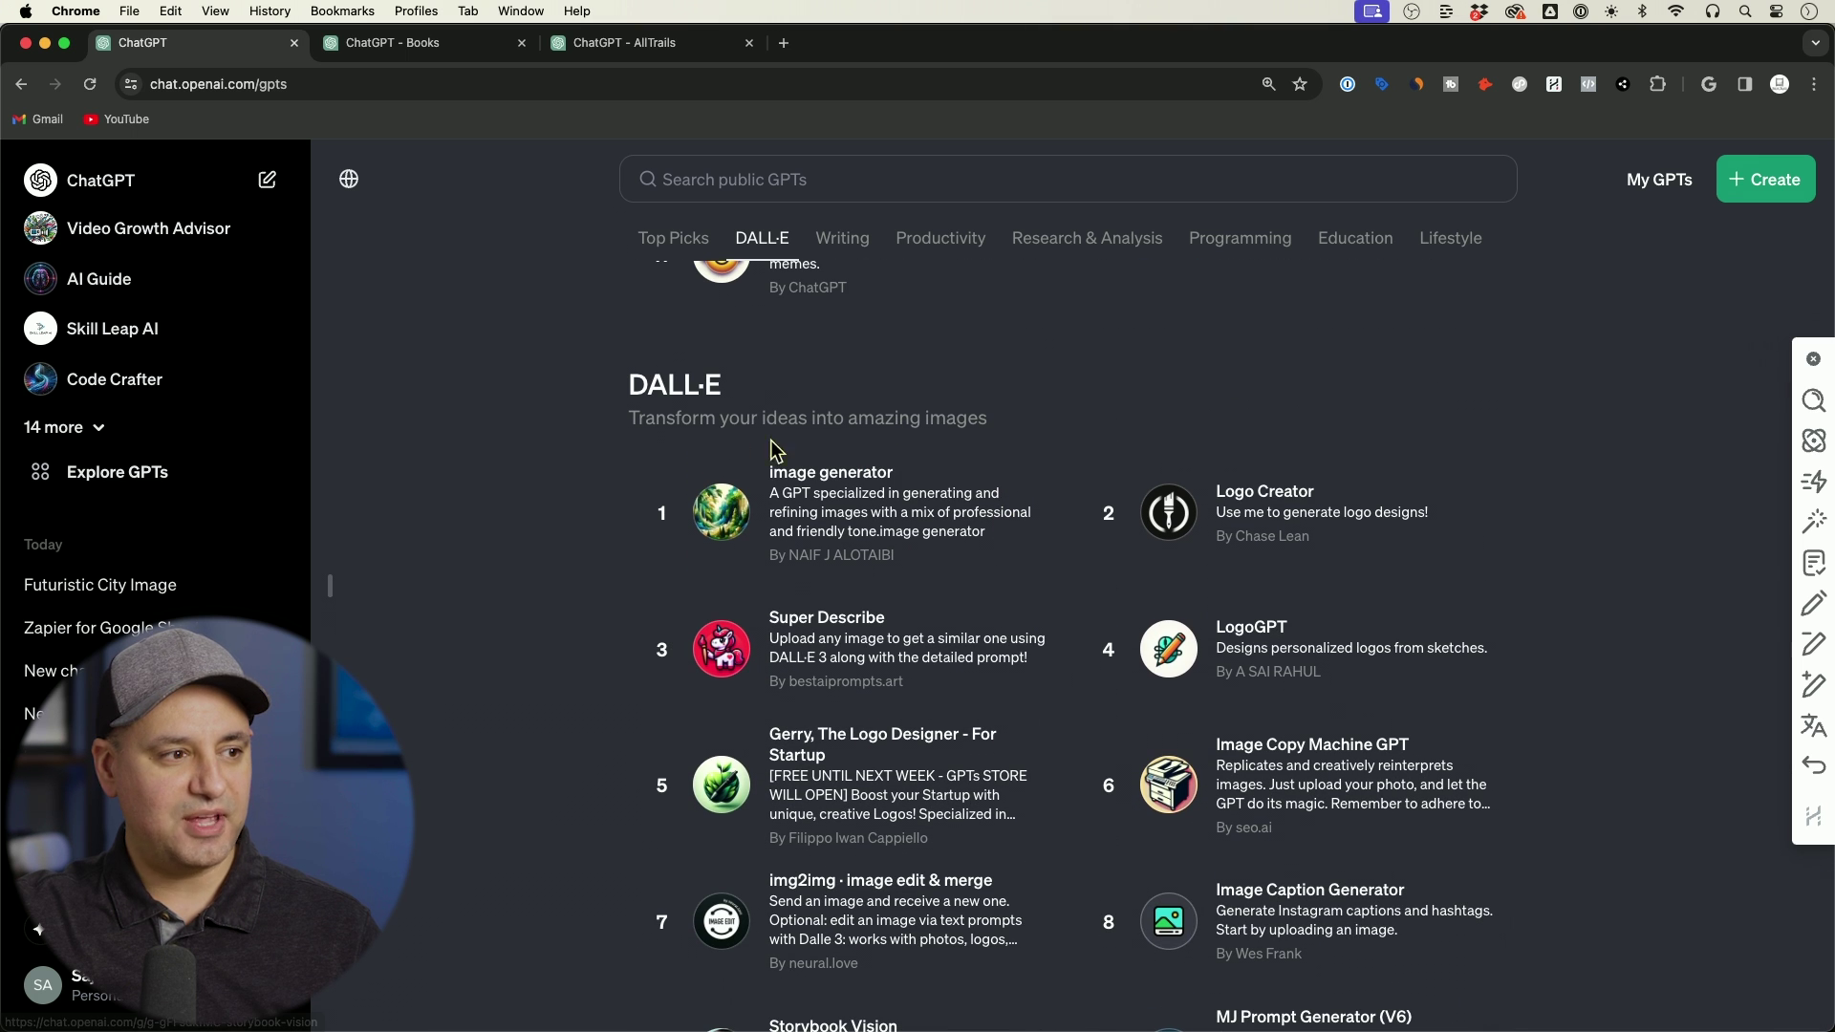
pyautogui.scroll(-2, 1021, 475)
pyautogui.scroll(-12, 1021, 475)
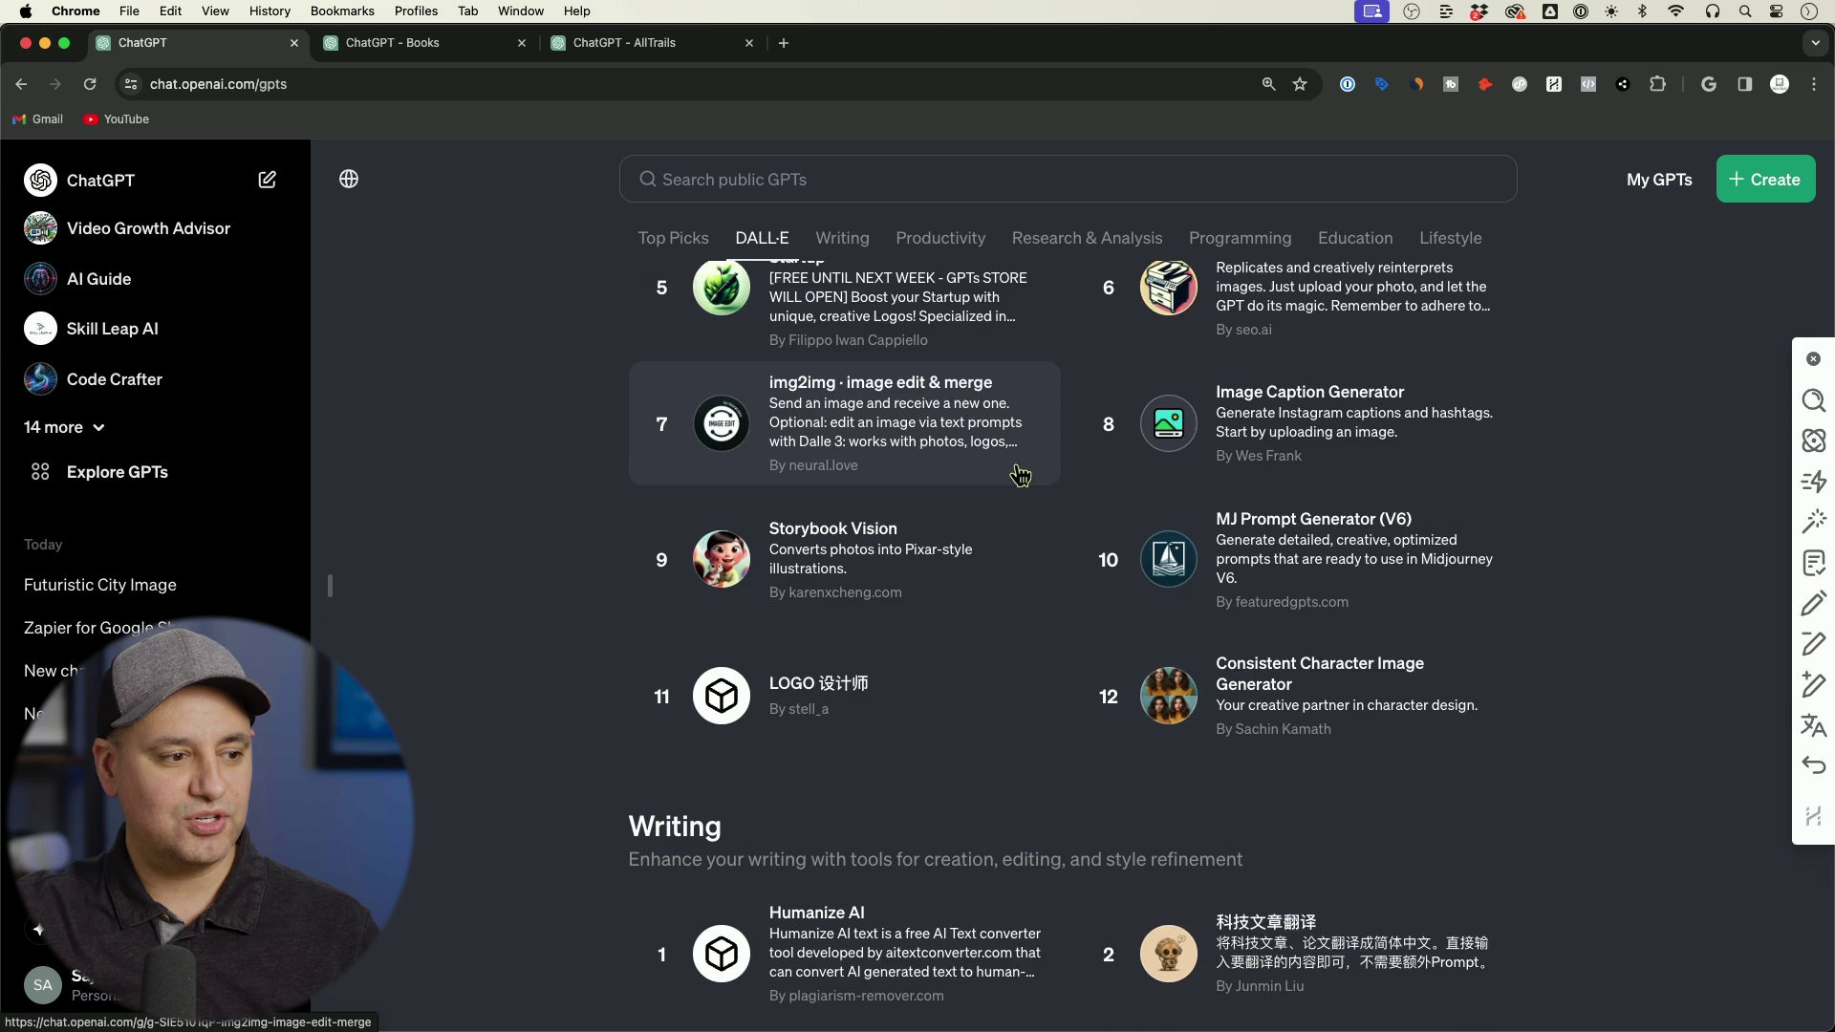
pyautogui.scroll(-18, 1096, 650)
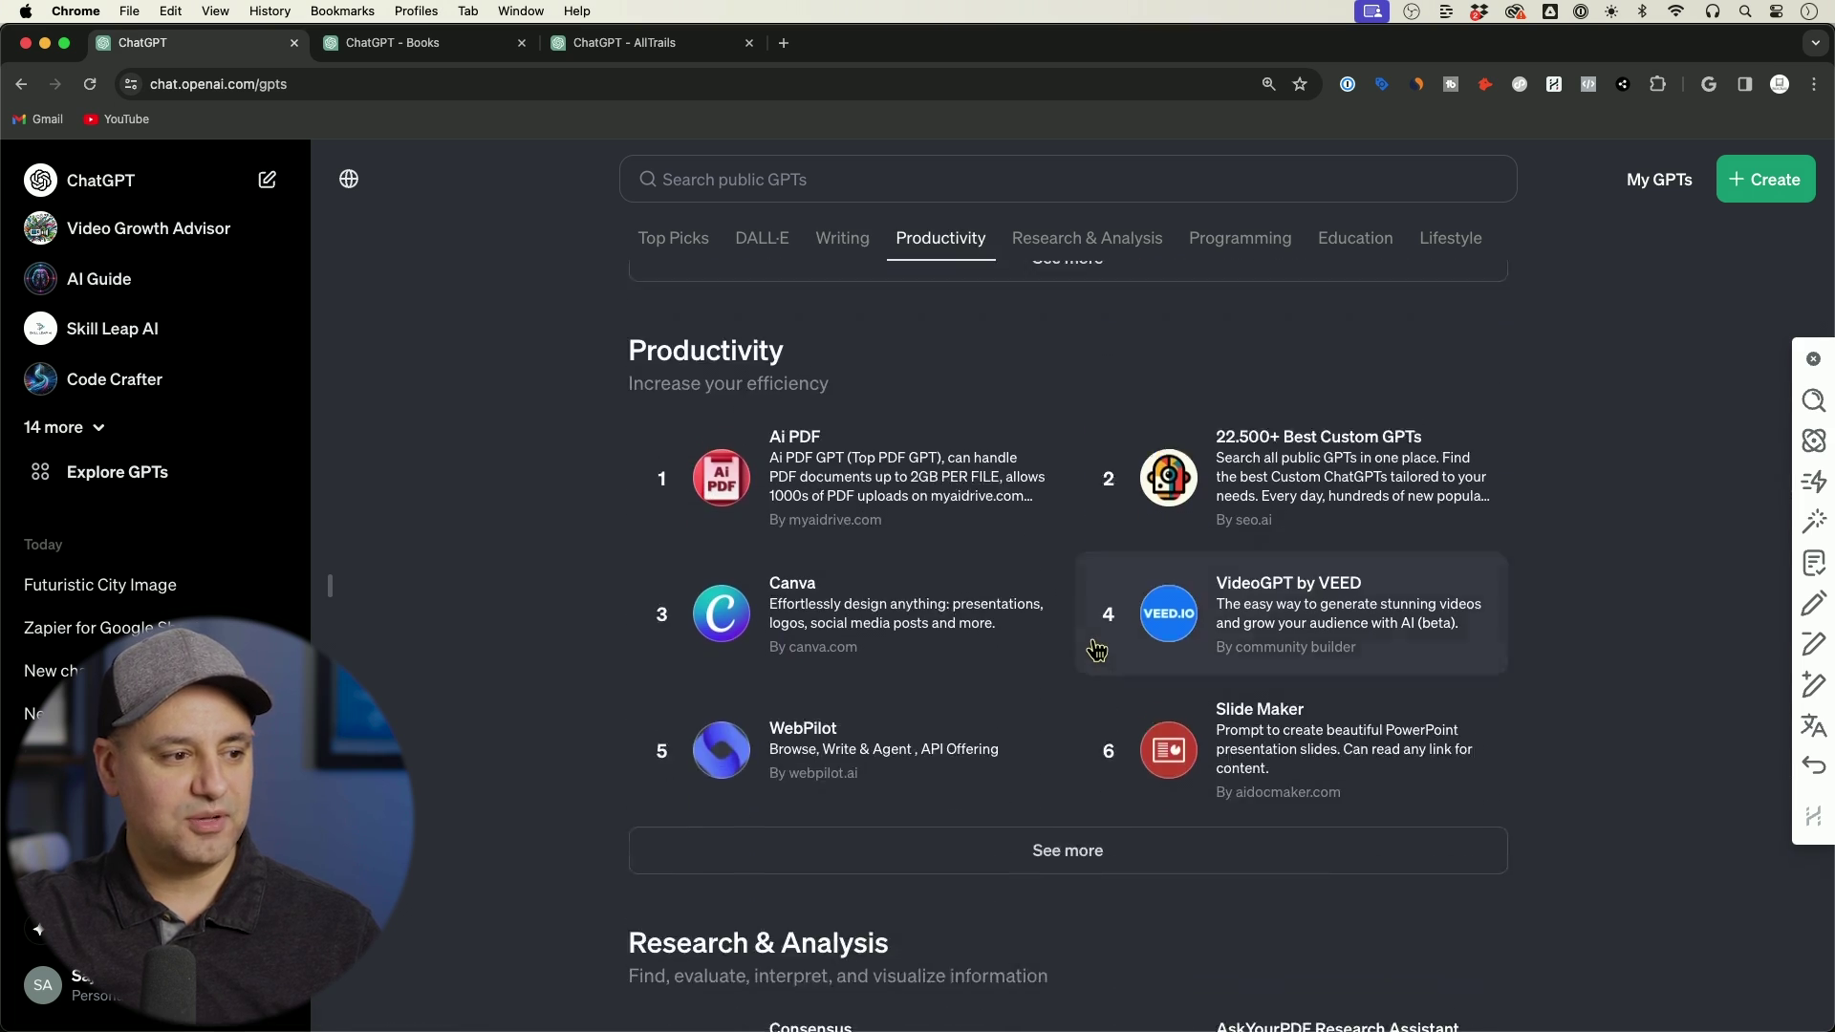
pyautogui.scroll(-12, 1096, 649)
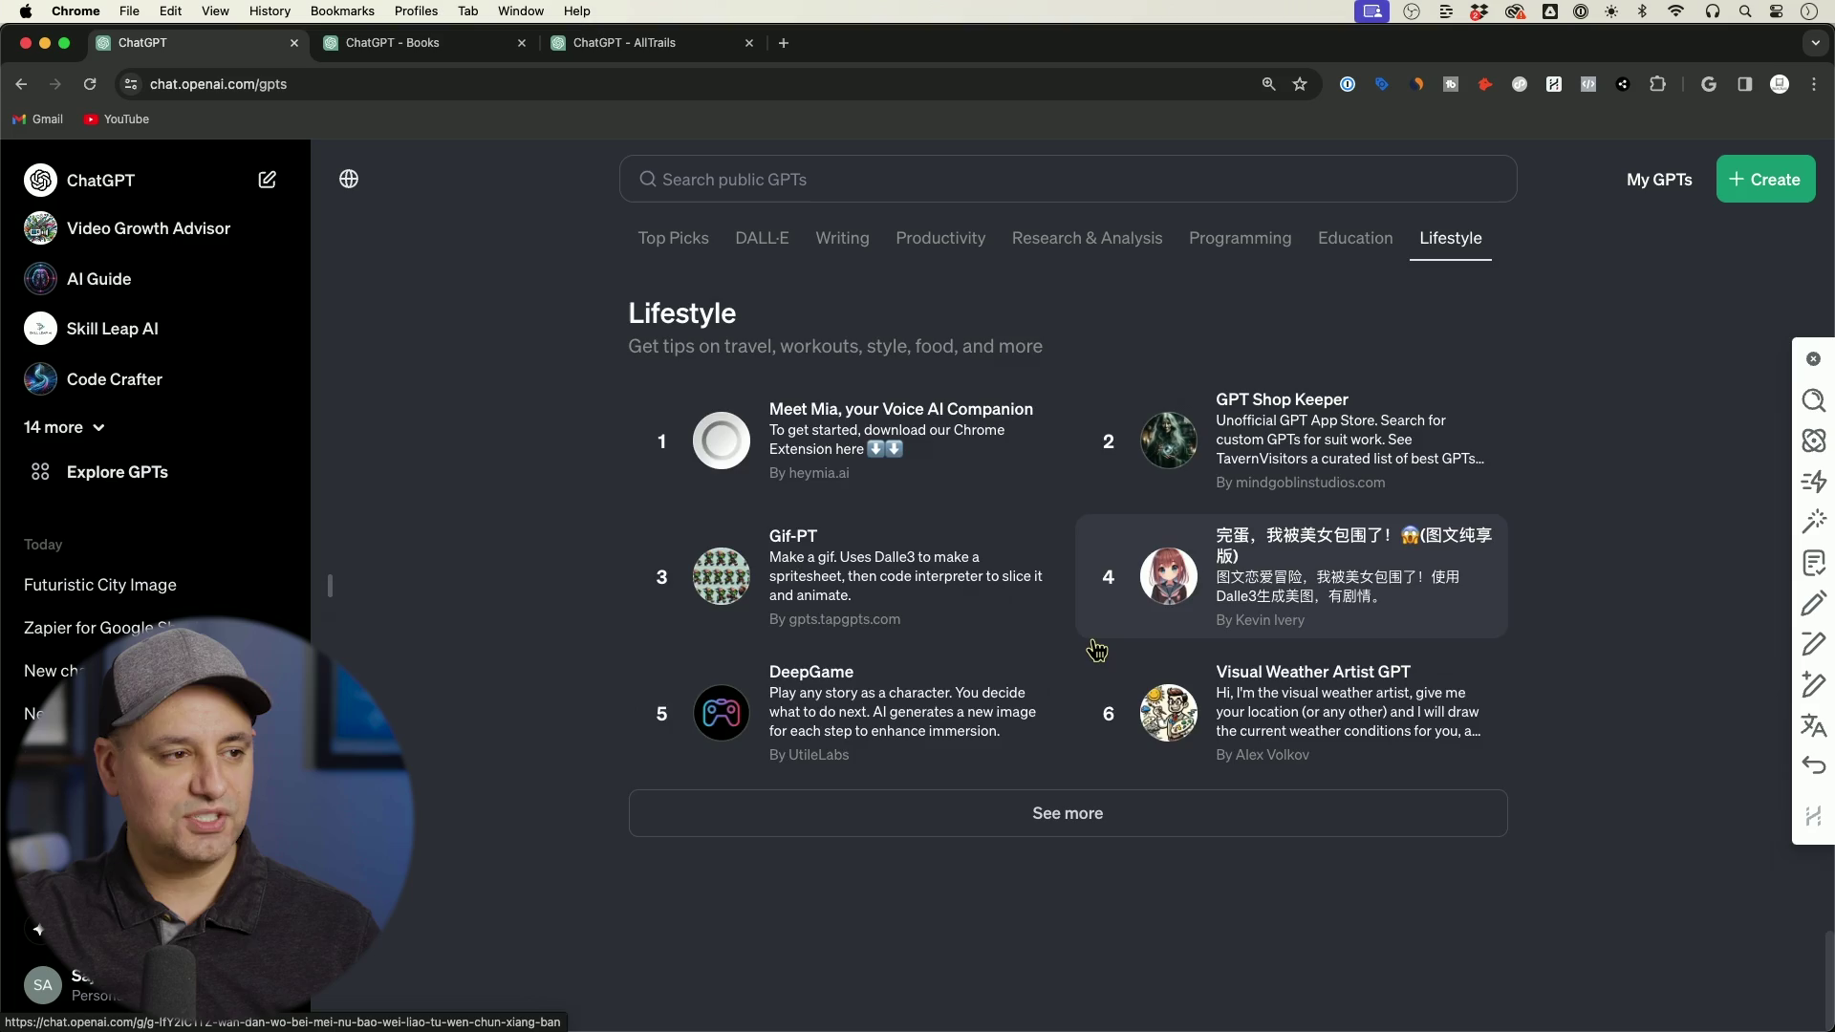
pyautogui.scroll(18, 1096, 650)
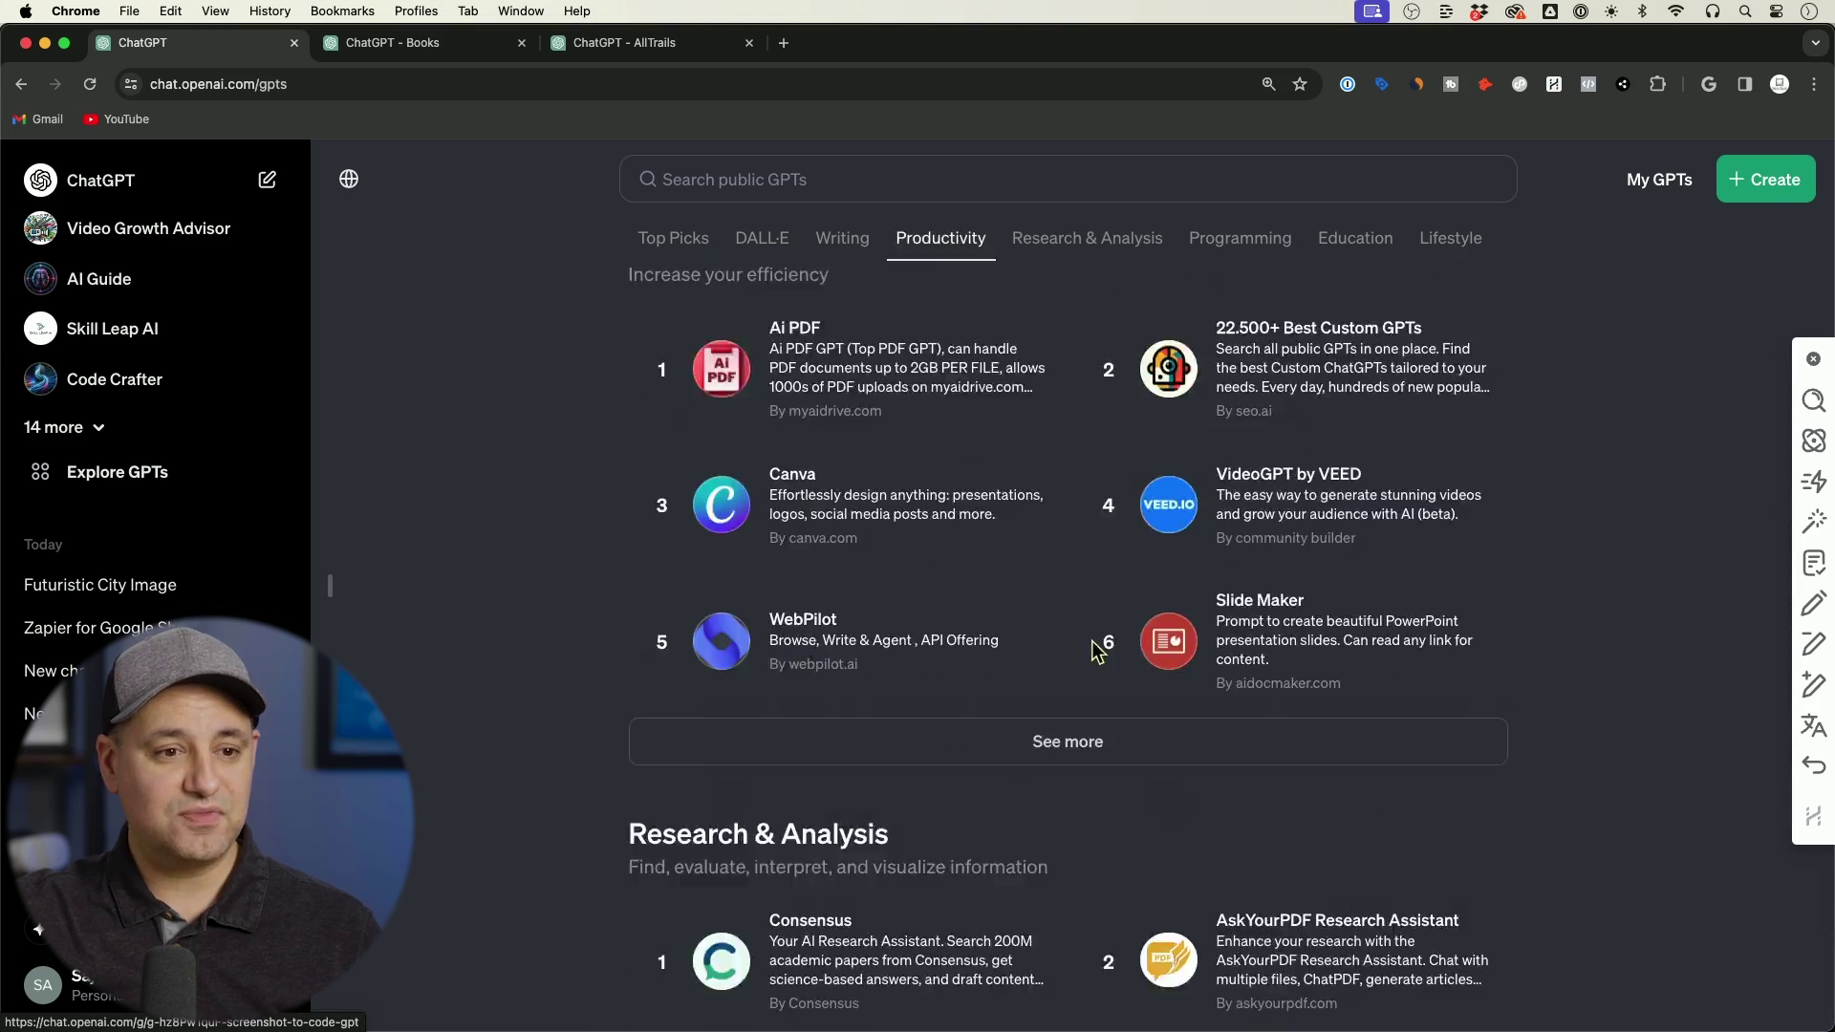
pyautogui.scroll(15, 1097, 650)
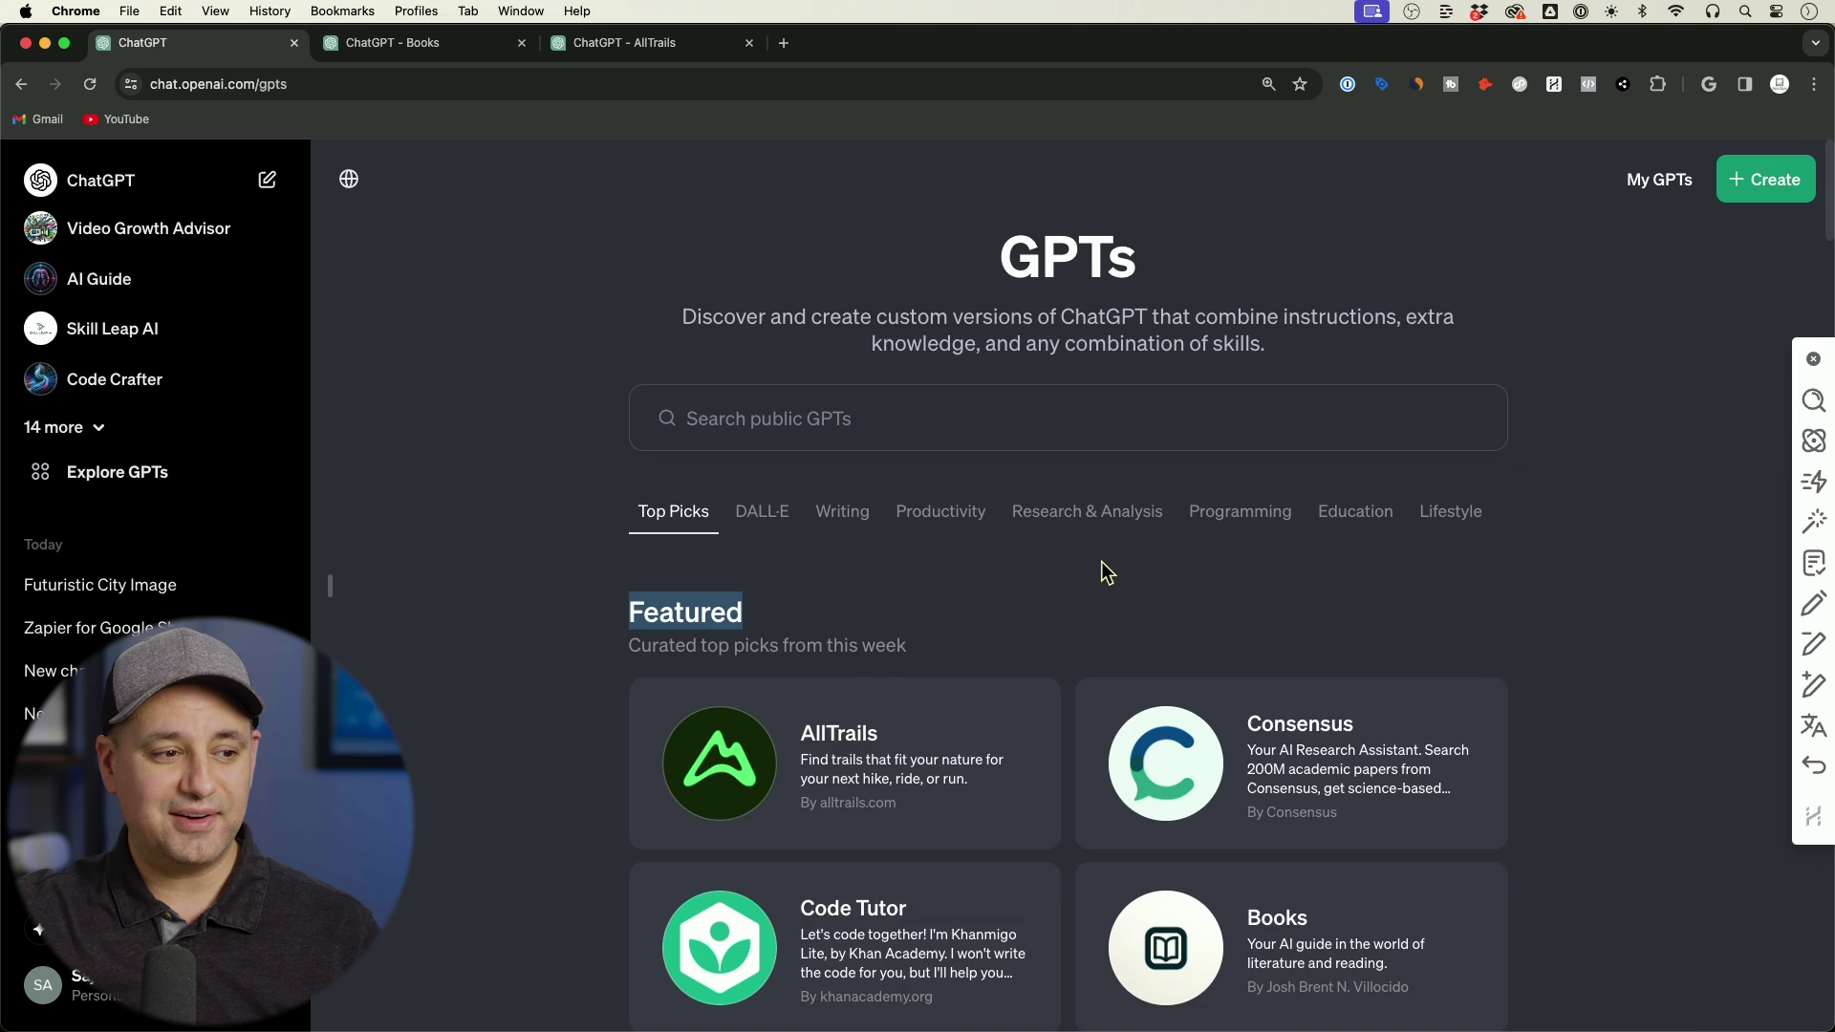
pyautogui.scroll(-8, 1106, 571)
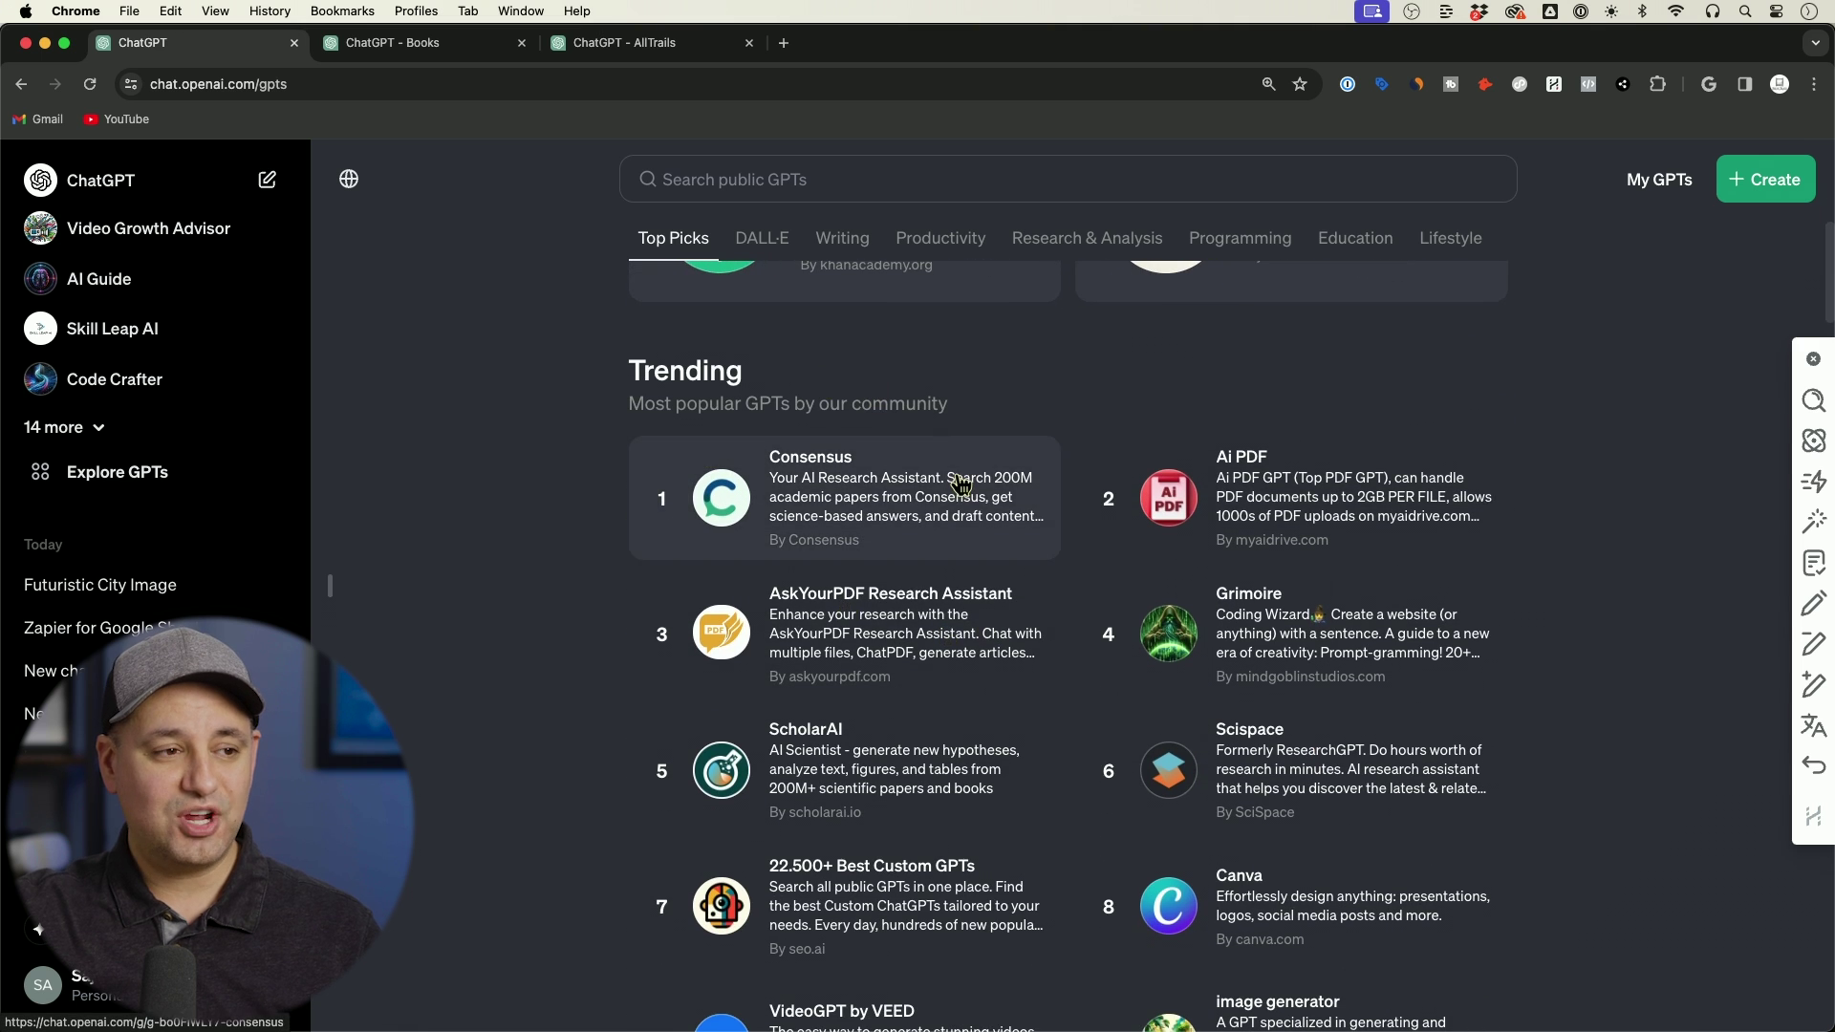
pyautogui.scroll(8, 961, 485)
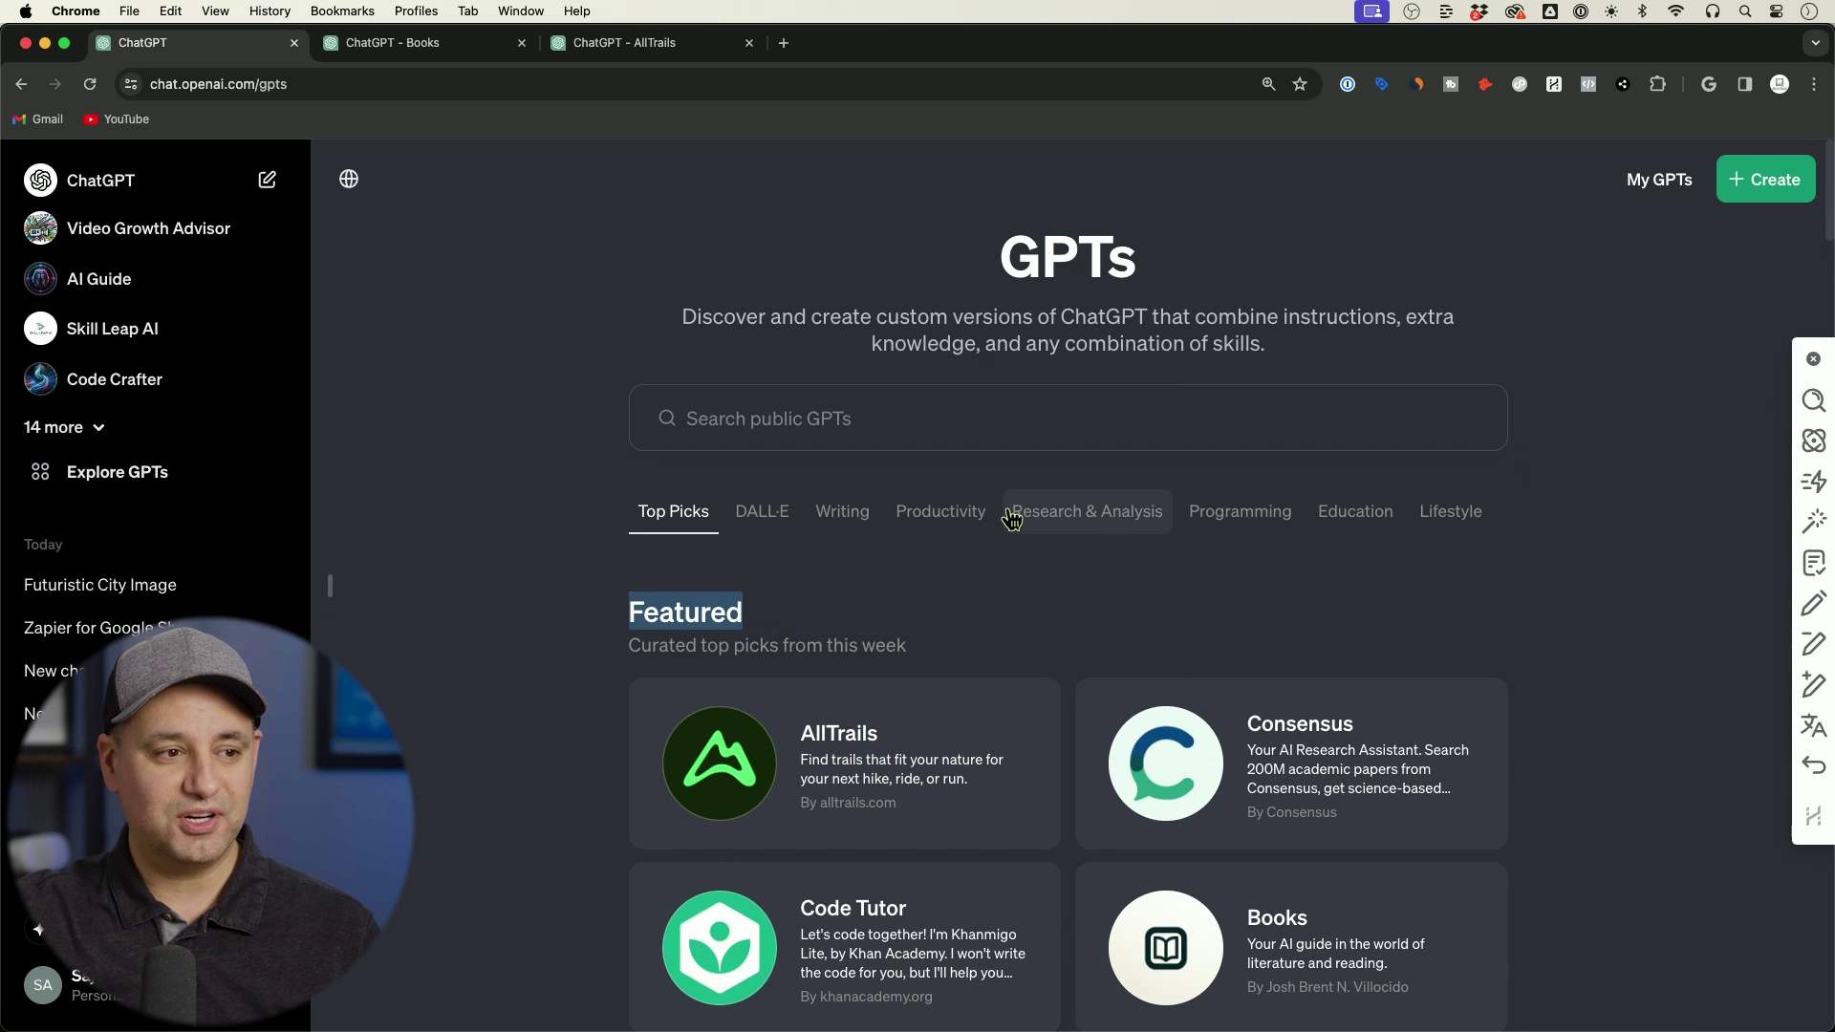
# Search public GPTs for 'canva' and scroll through the matching results
pyautogui.click(859, 410)
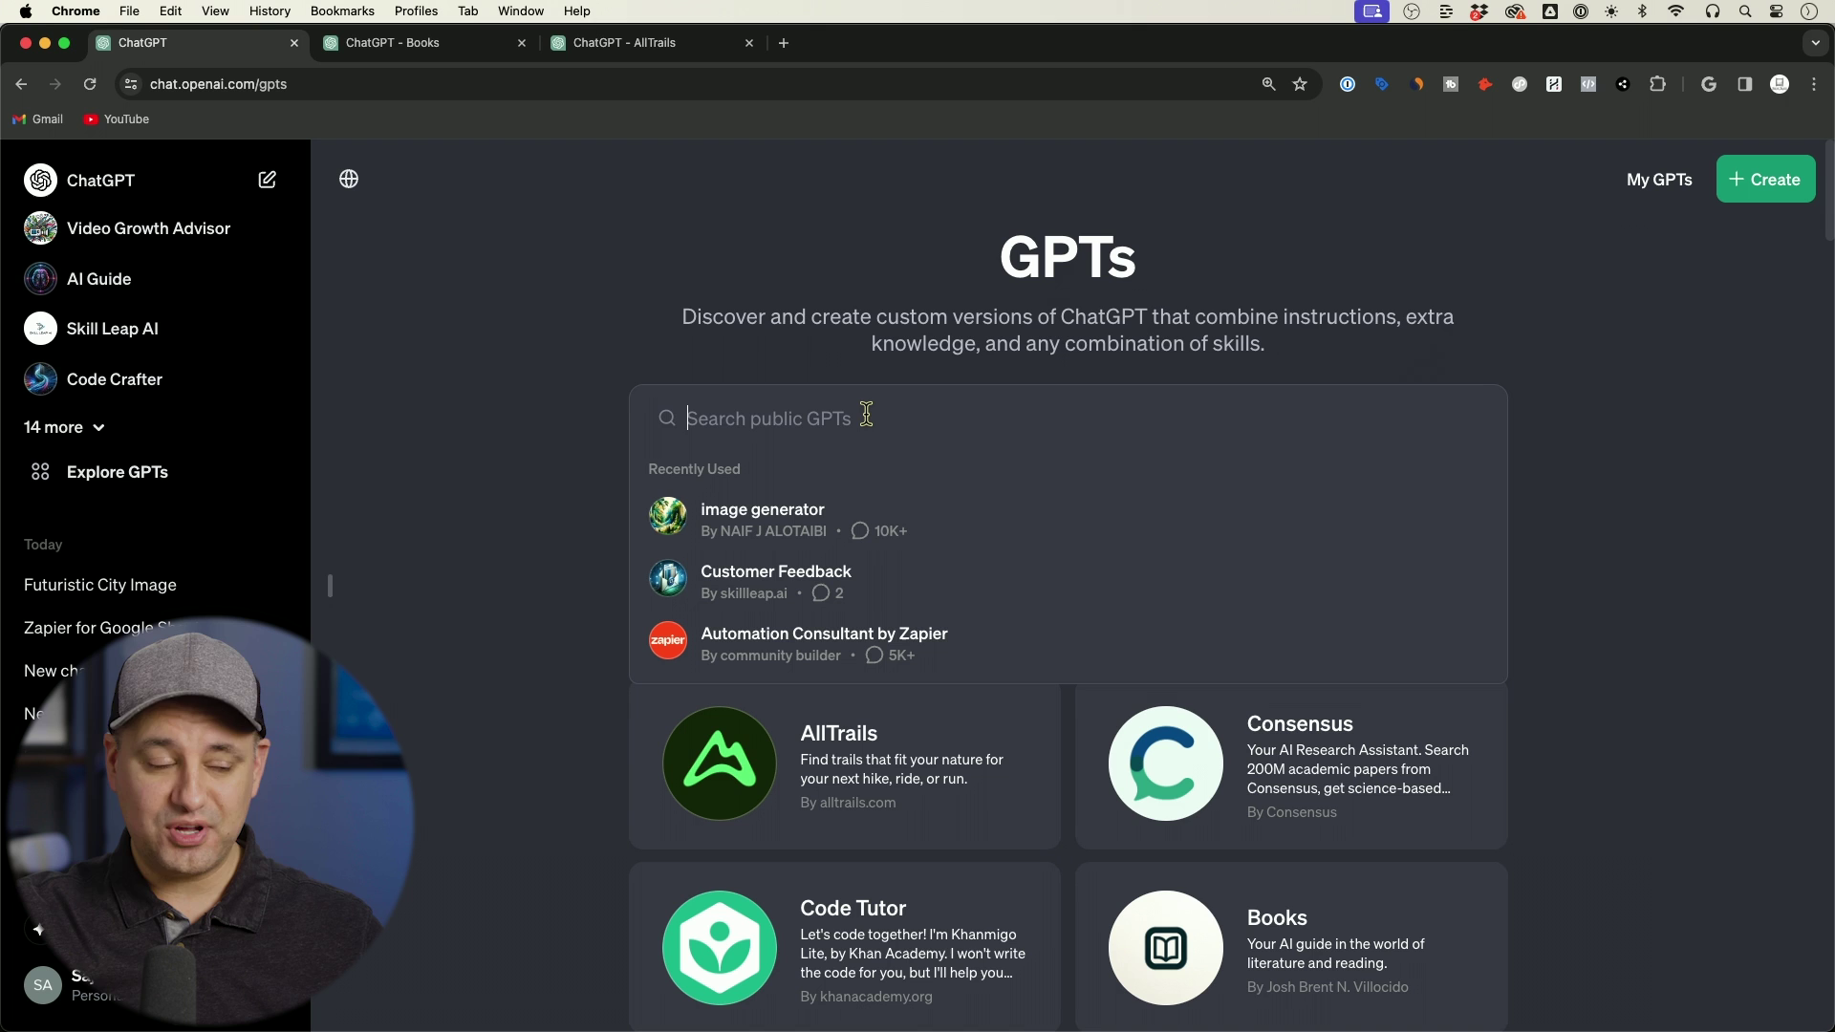
pyautogui.write('canva')
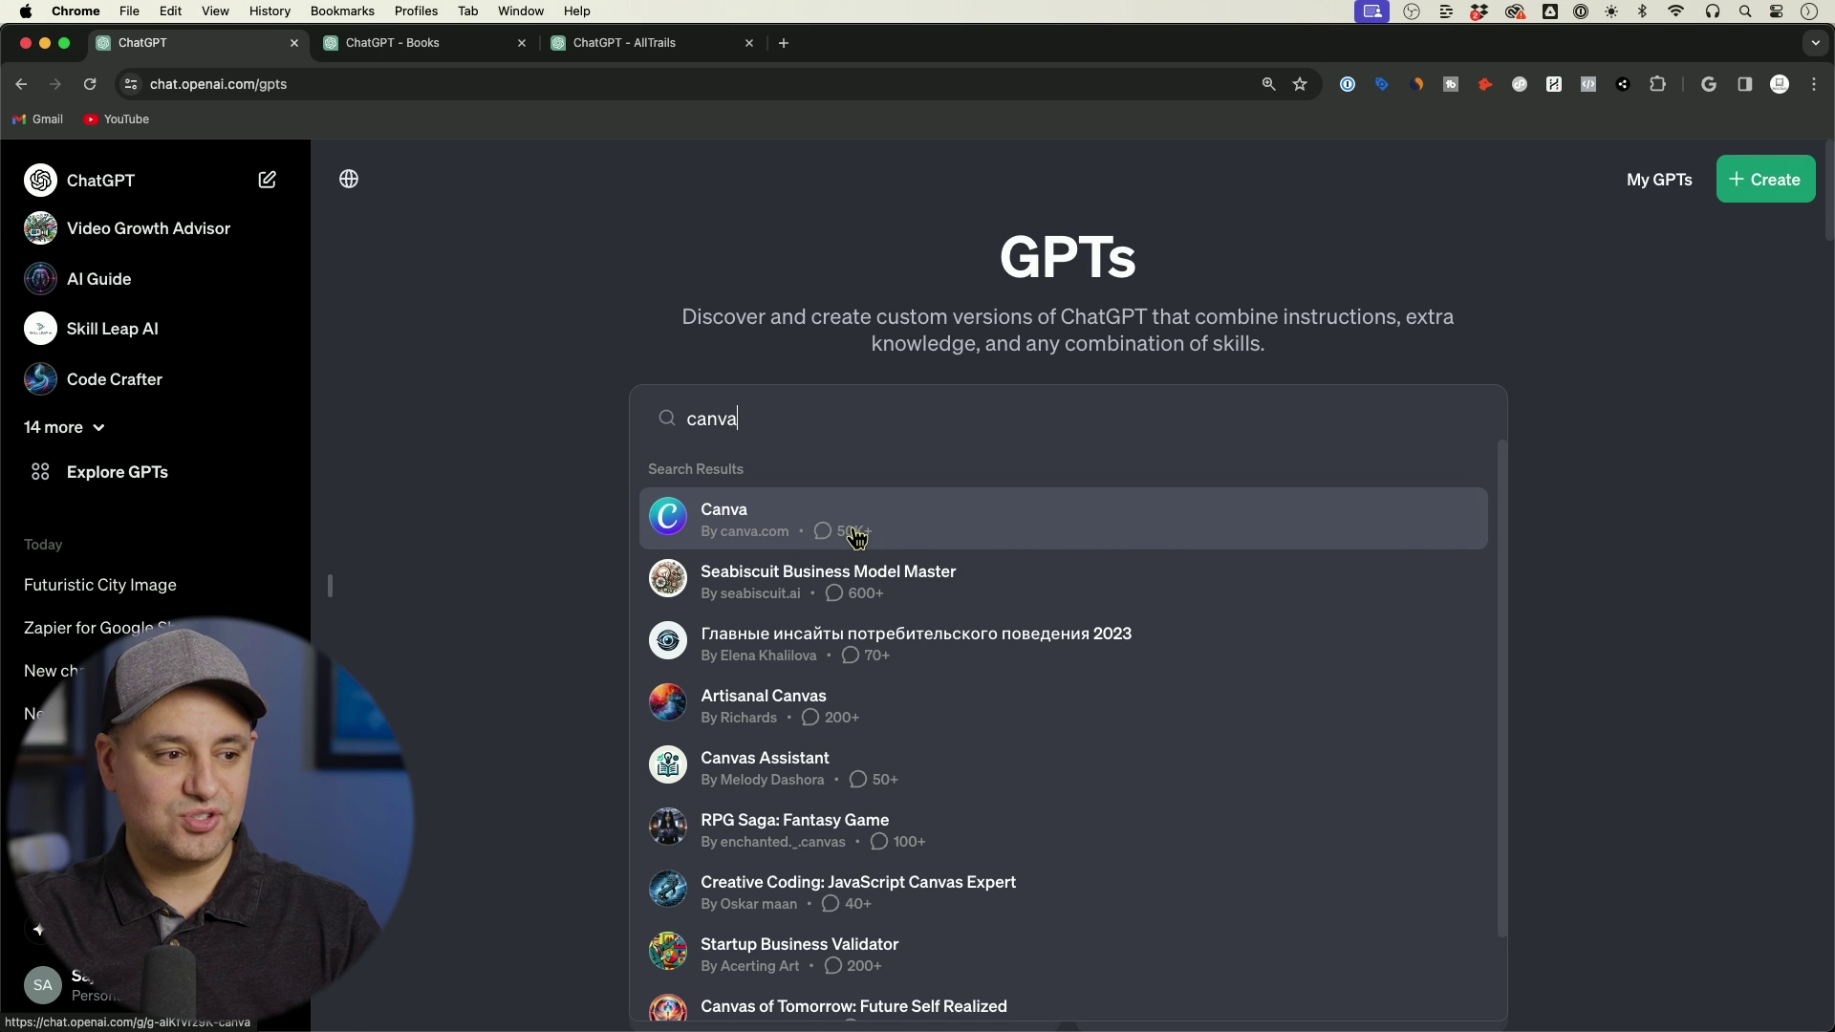
pyautogui.scroll(-2, 856, 537)
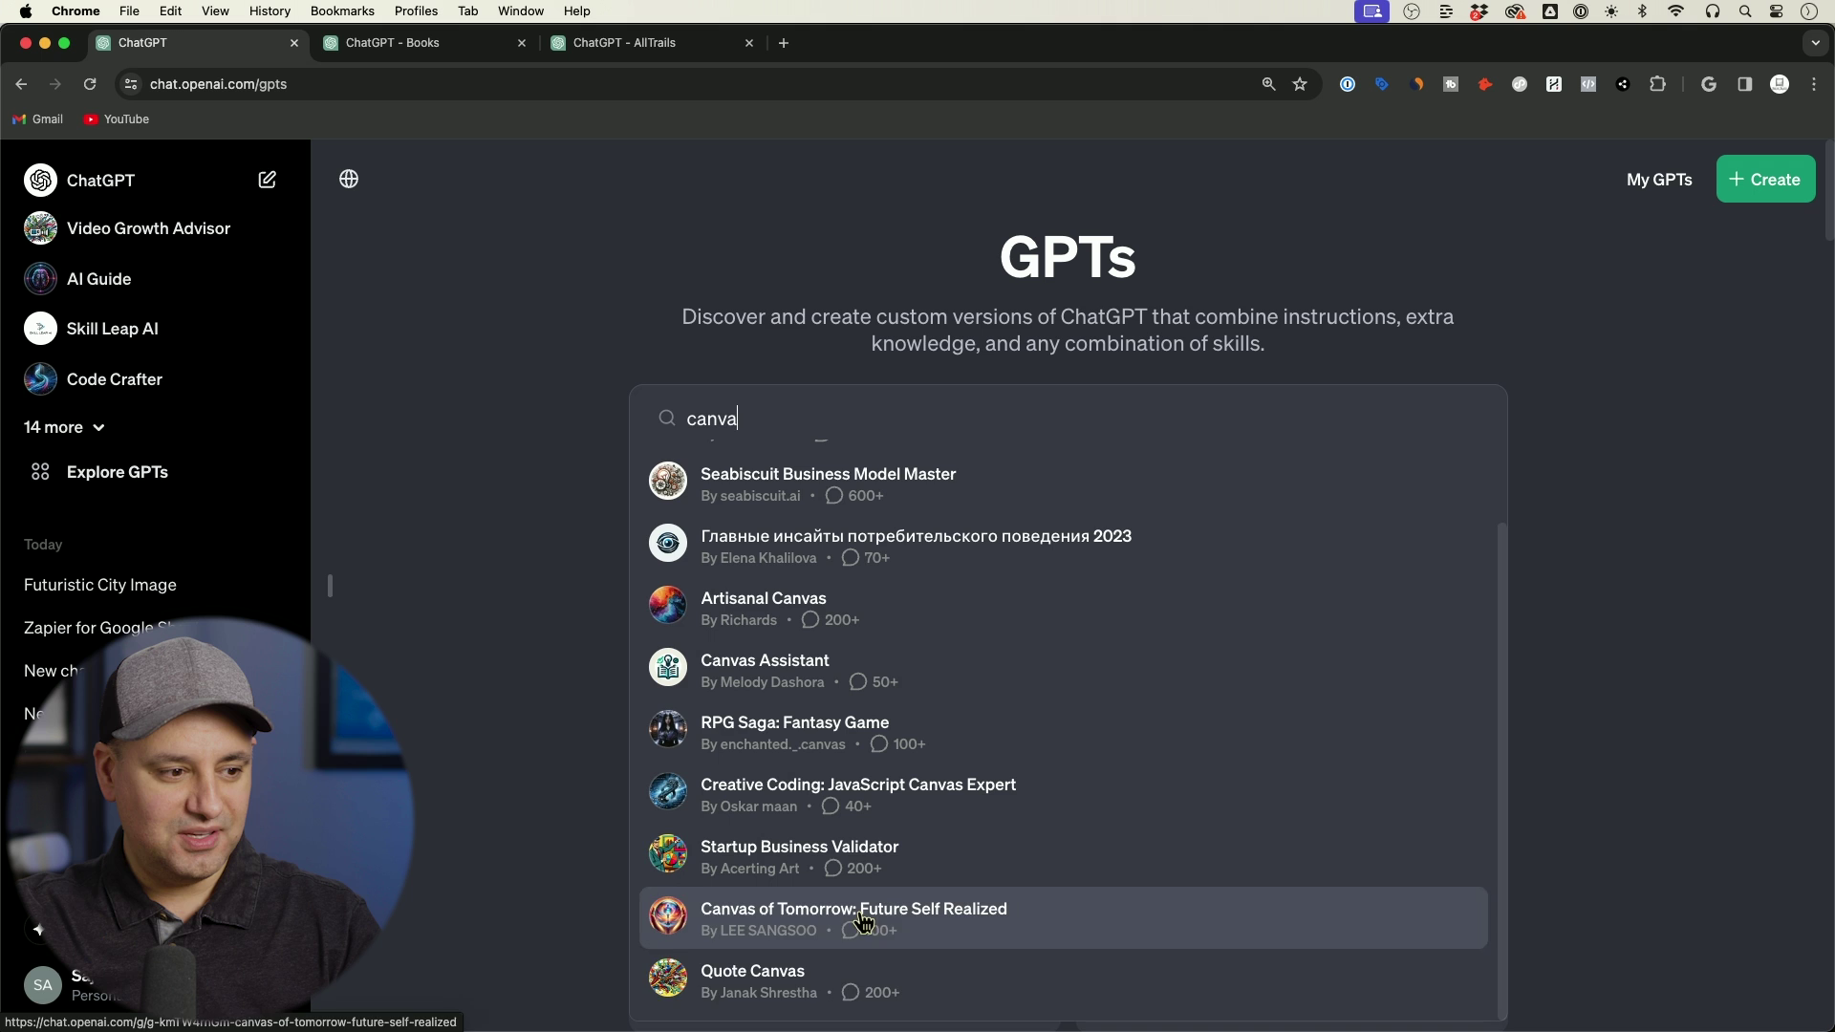
pyautogui.scroll(2, 953, 986)
# Replace the search with 'gpt finder' and open skillleap.ai's GPT Finder
pyautogui.doubleClick(726, 418)
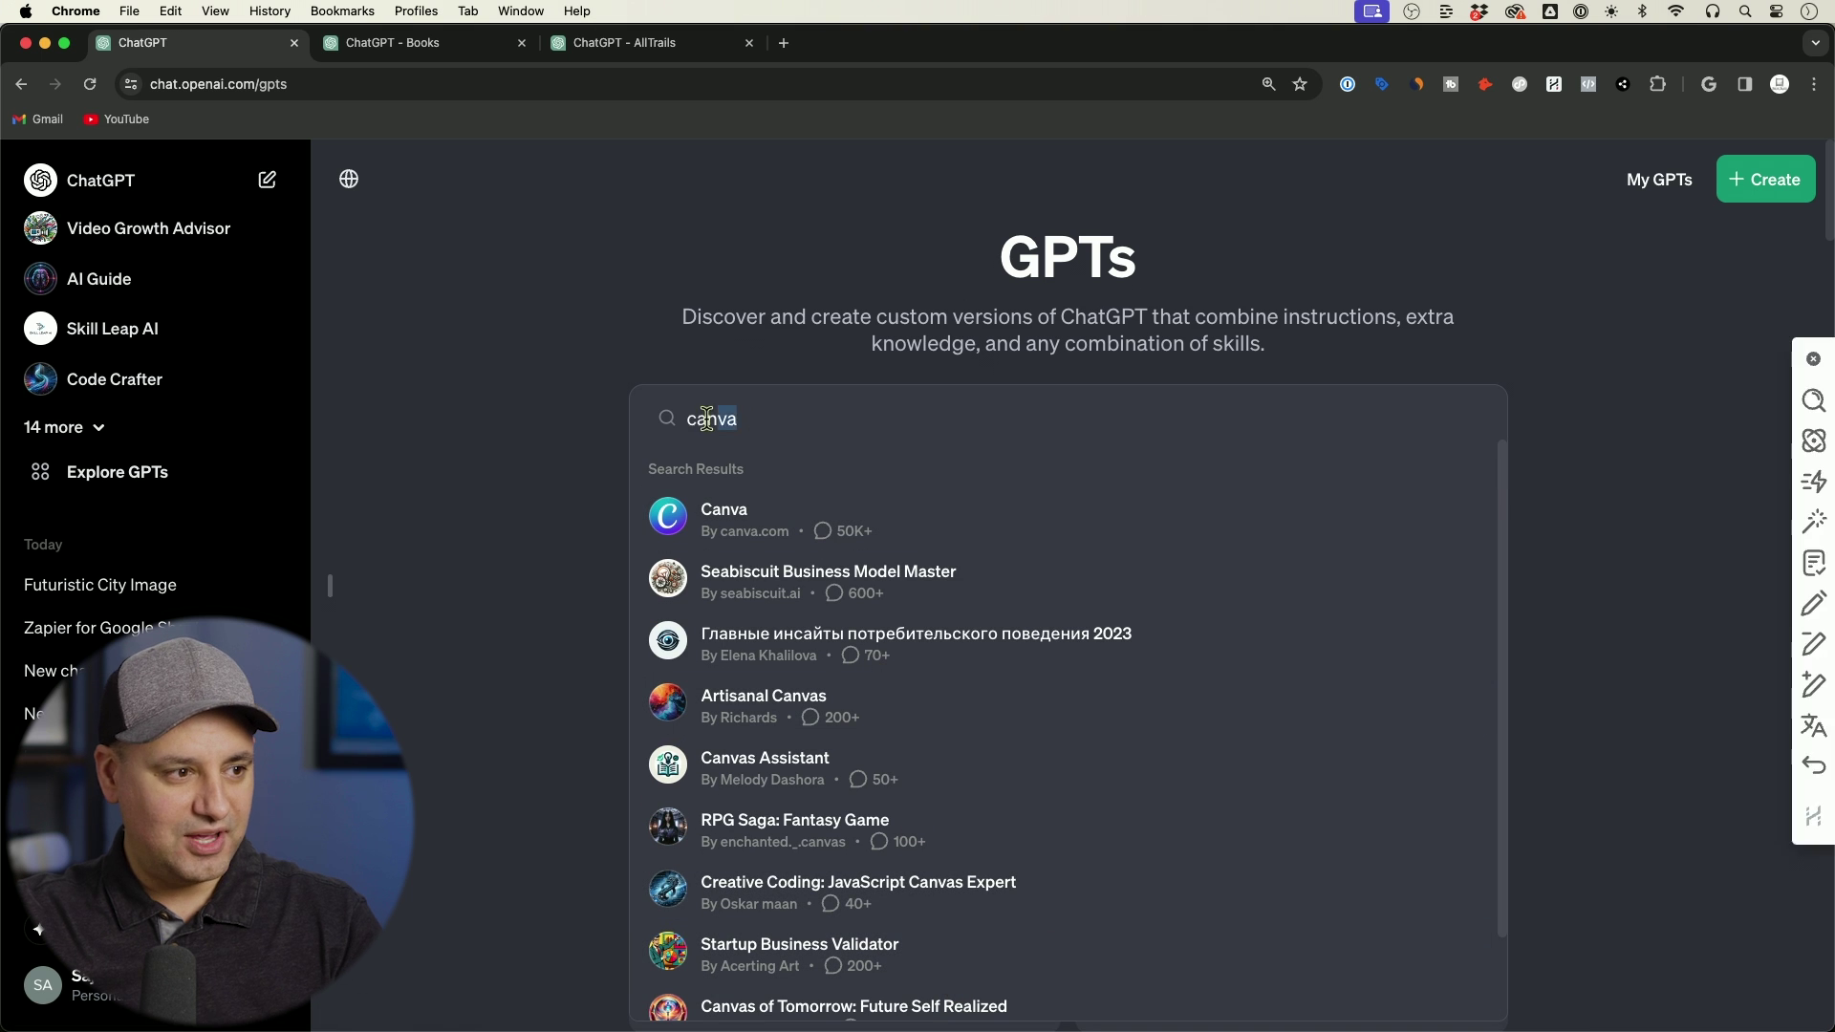
pyautogui.write('cf')
pyautogui.press('BackSpace')
pyautogui.press('BackSpace')
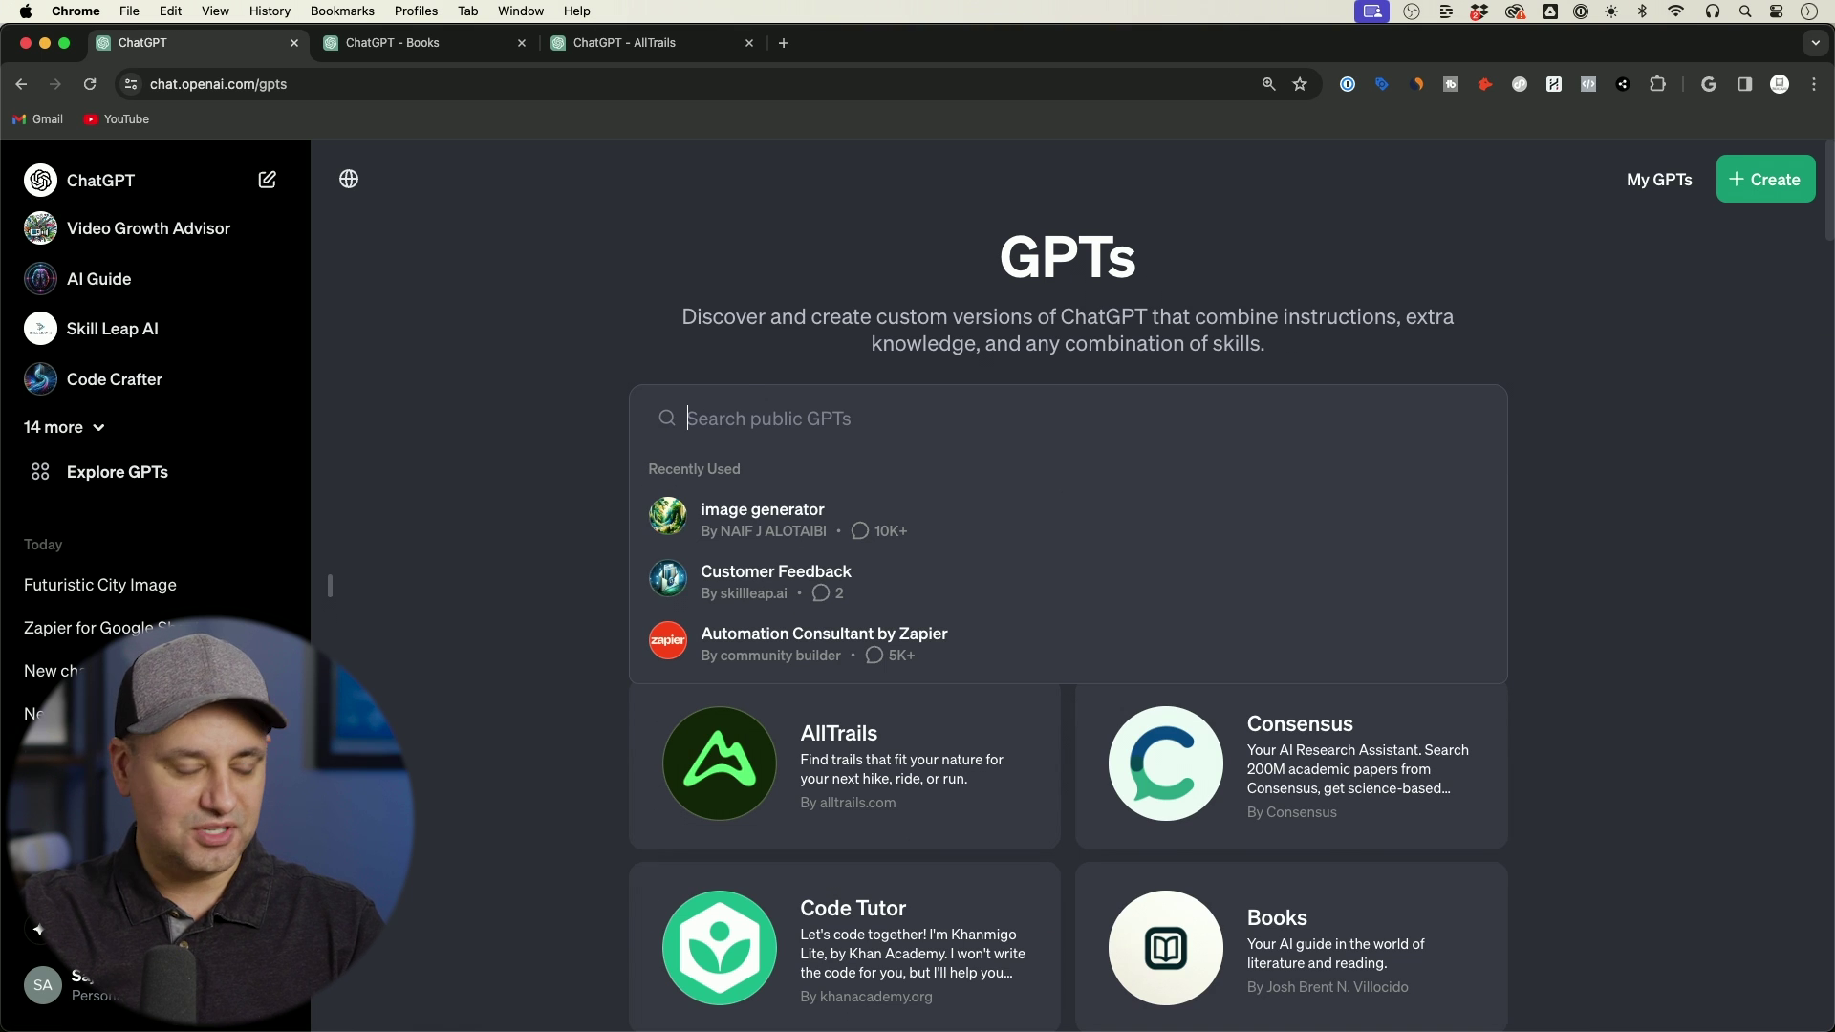
pyautogui.write('gpt finder')
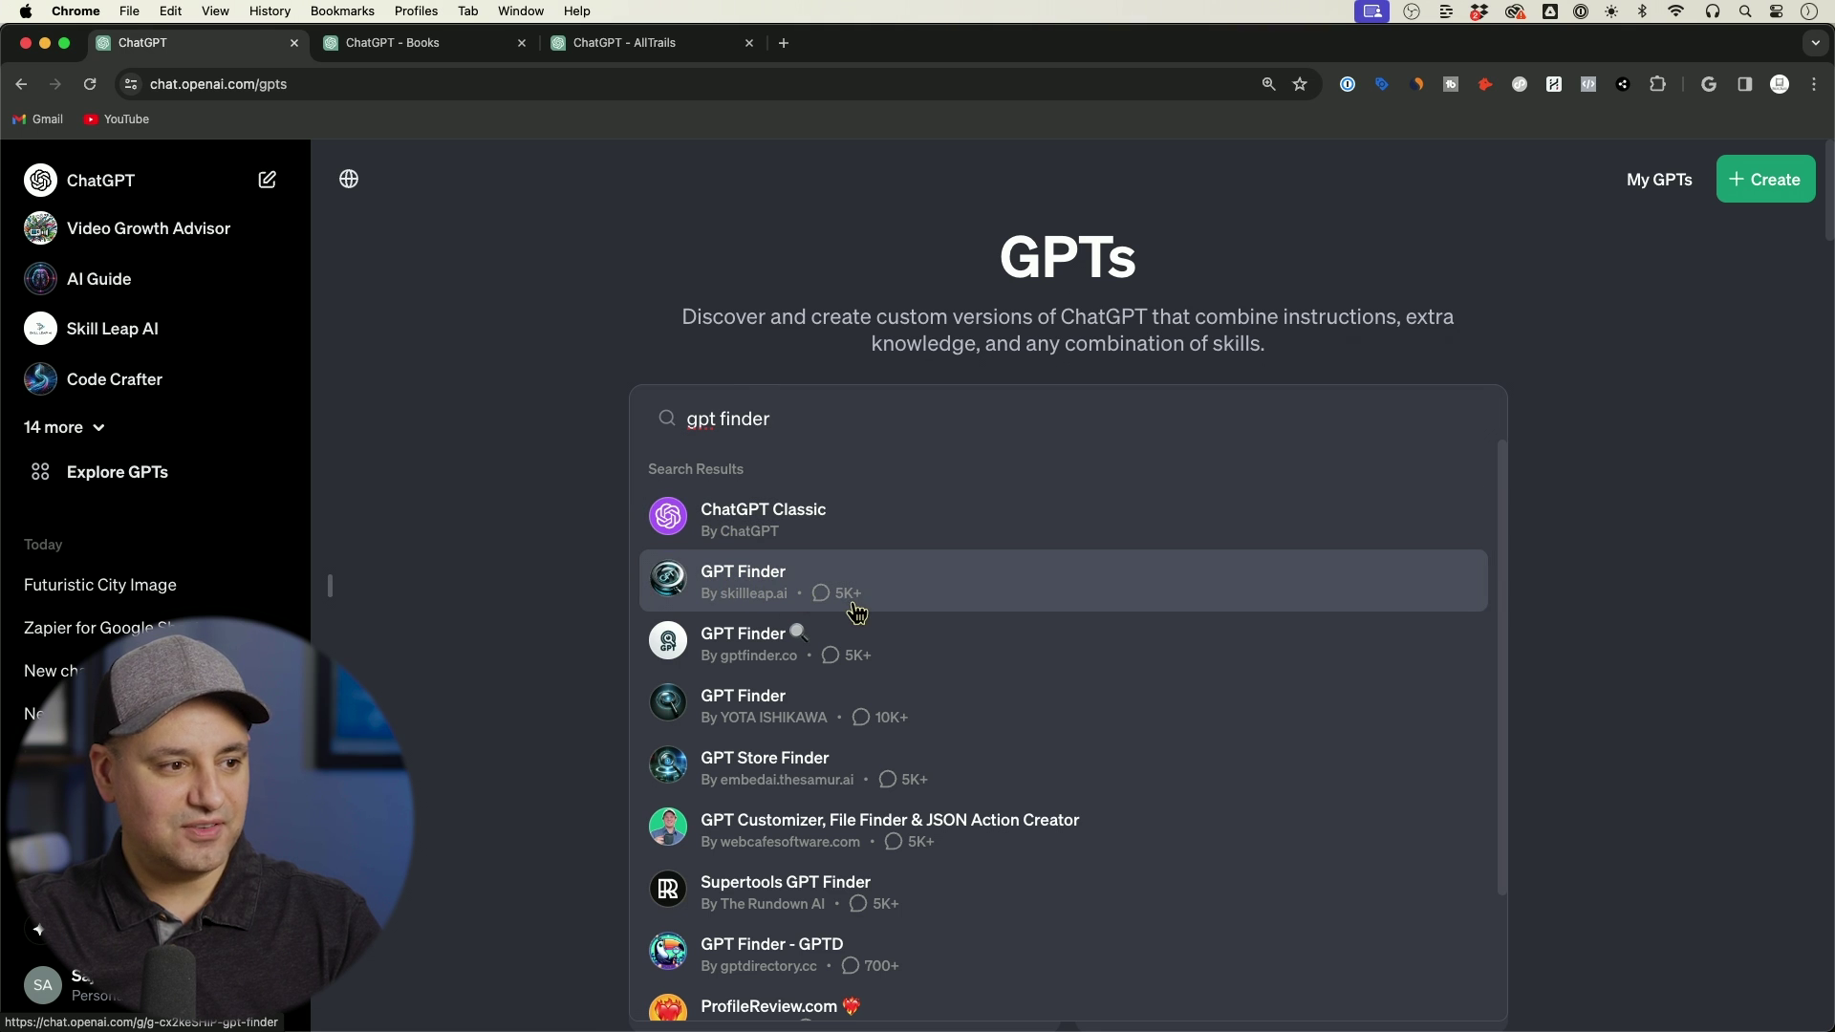
pyautogui.click(762, 612)
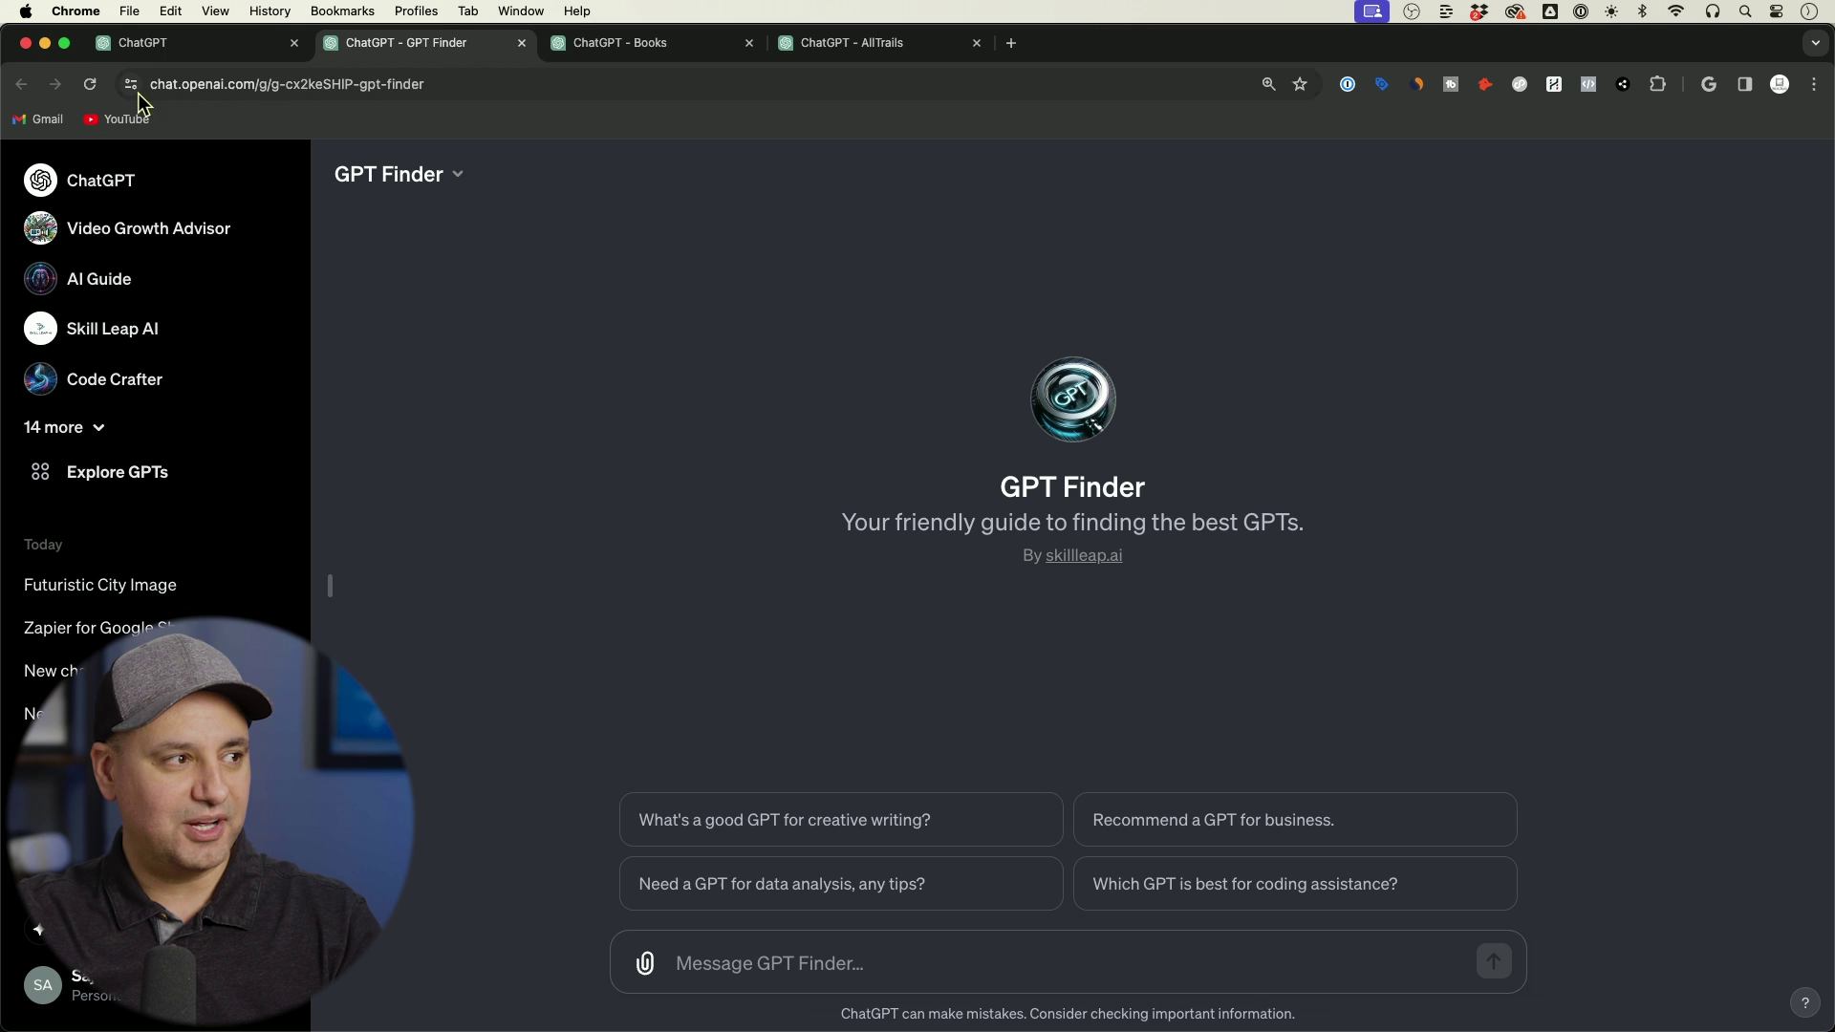
# Switch back to the first ChatGPT tab showing the GPTs explore page
pyautogui.click(220, 46)
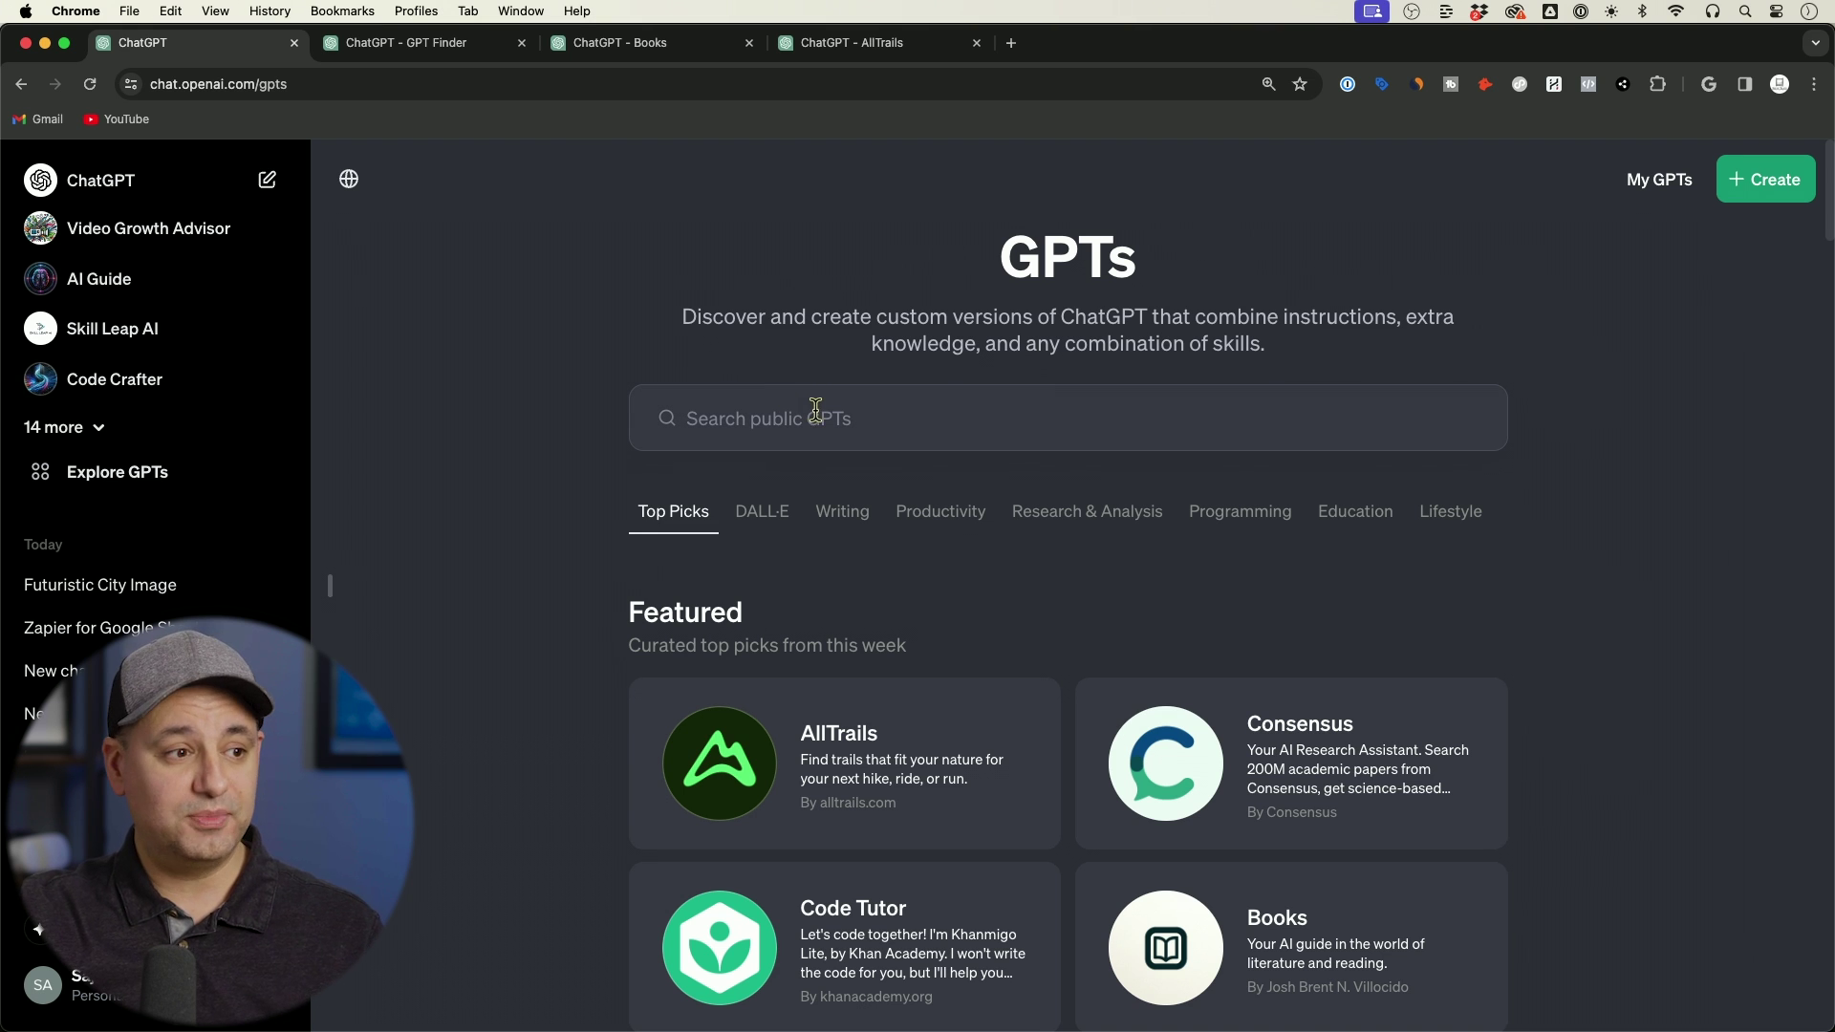
# Toggle Global View off and back on to compare the Top Picks rankings
pyautogui.scroll(-5, 501, 315)
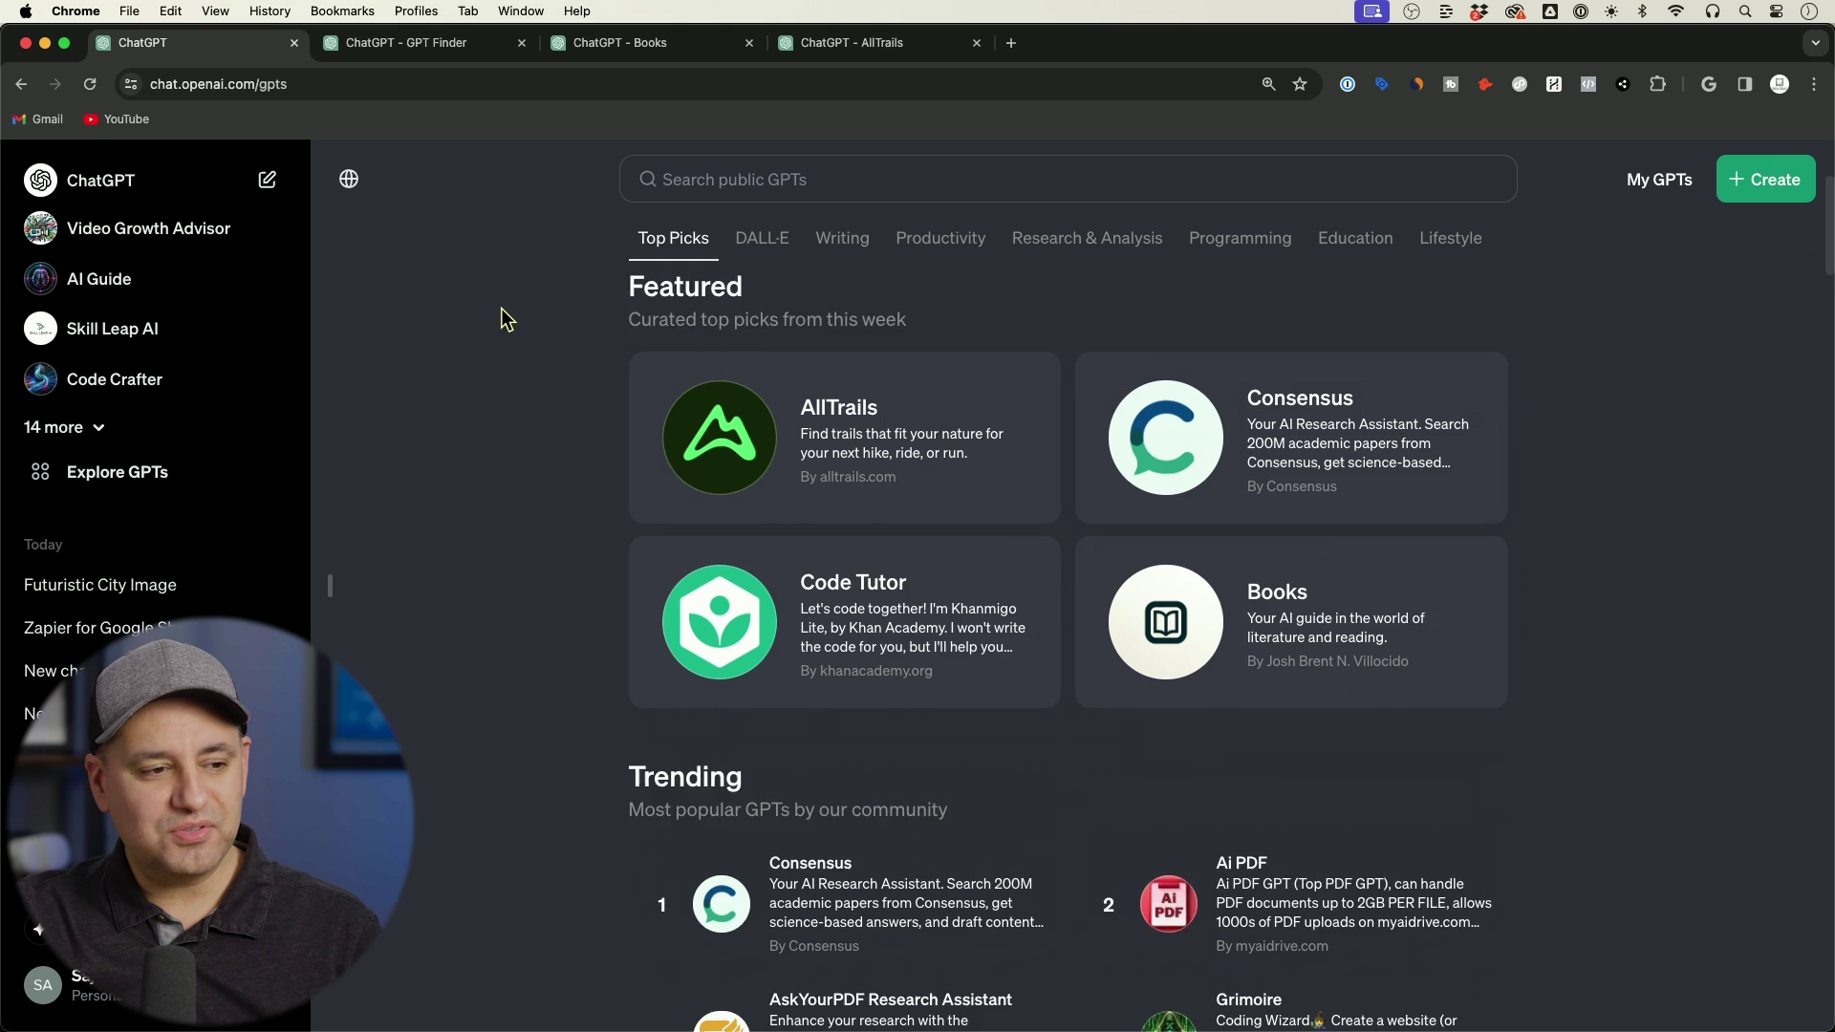
pyautogui.scroll(-10, 504, 318)
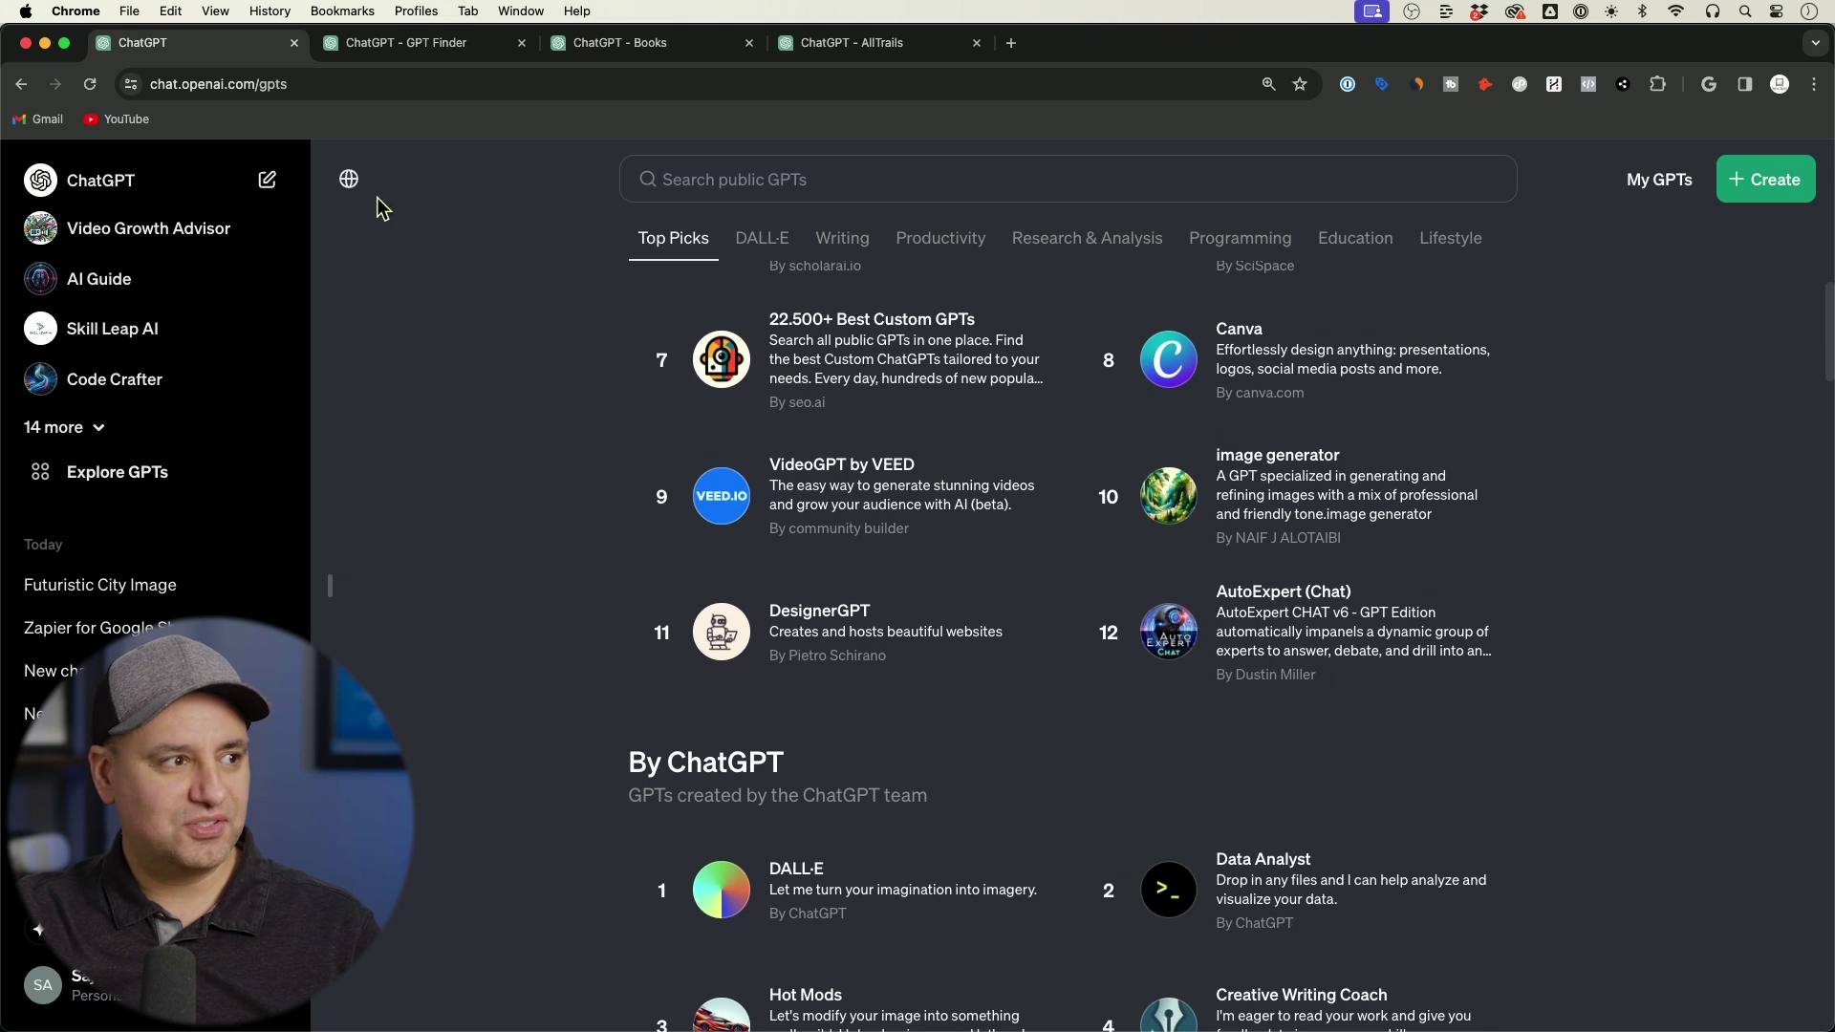
pyautogui.click(354, 193)
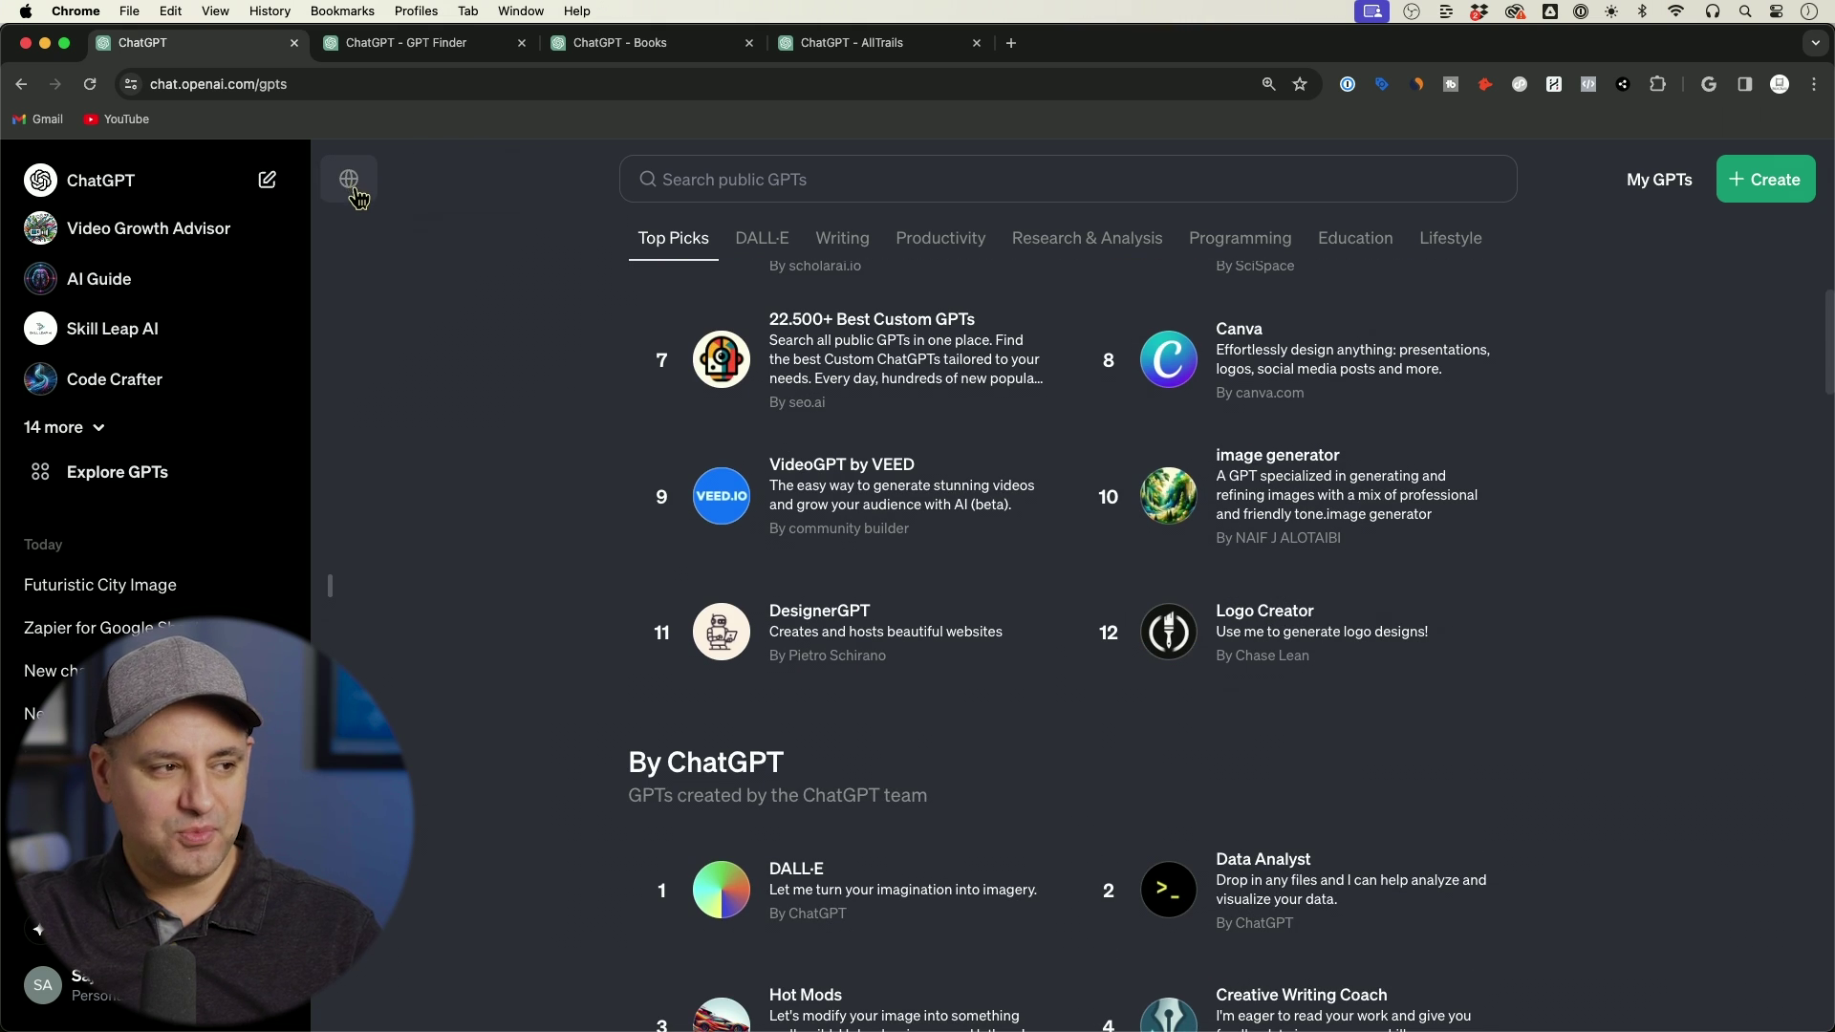
pyautogui.click(358, 191)
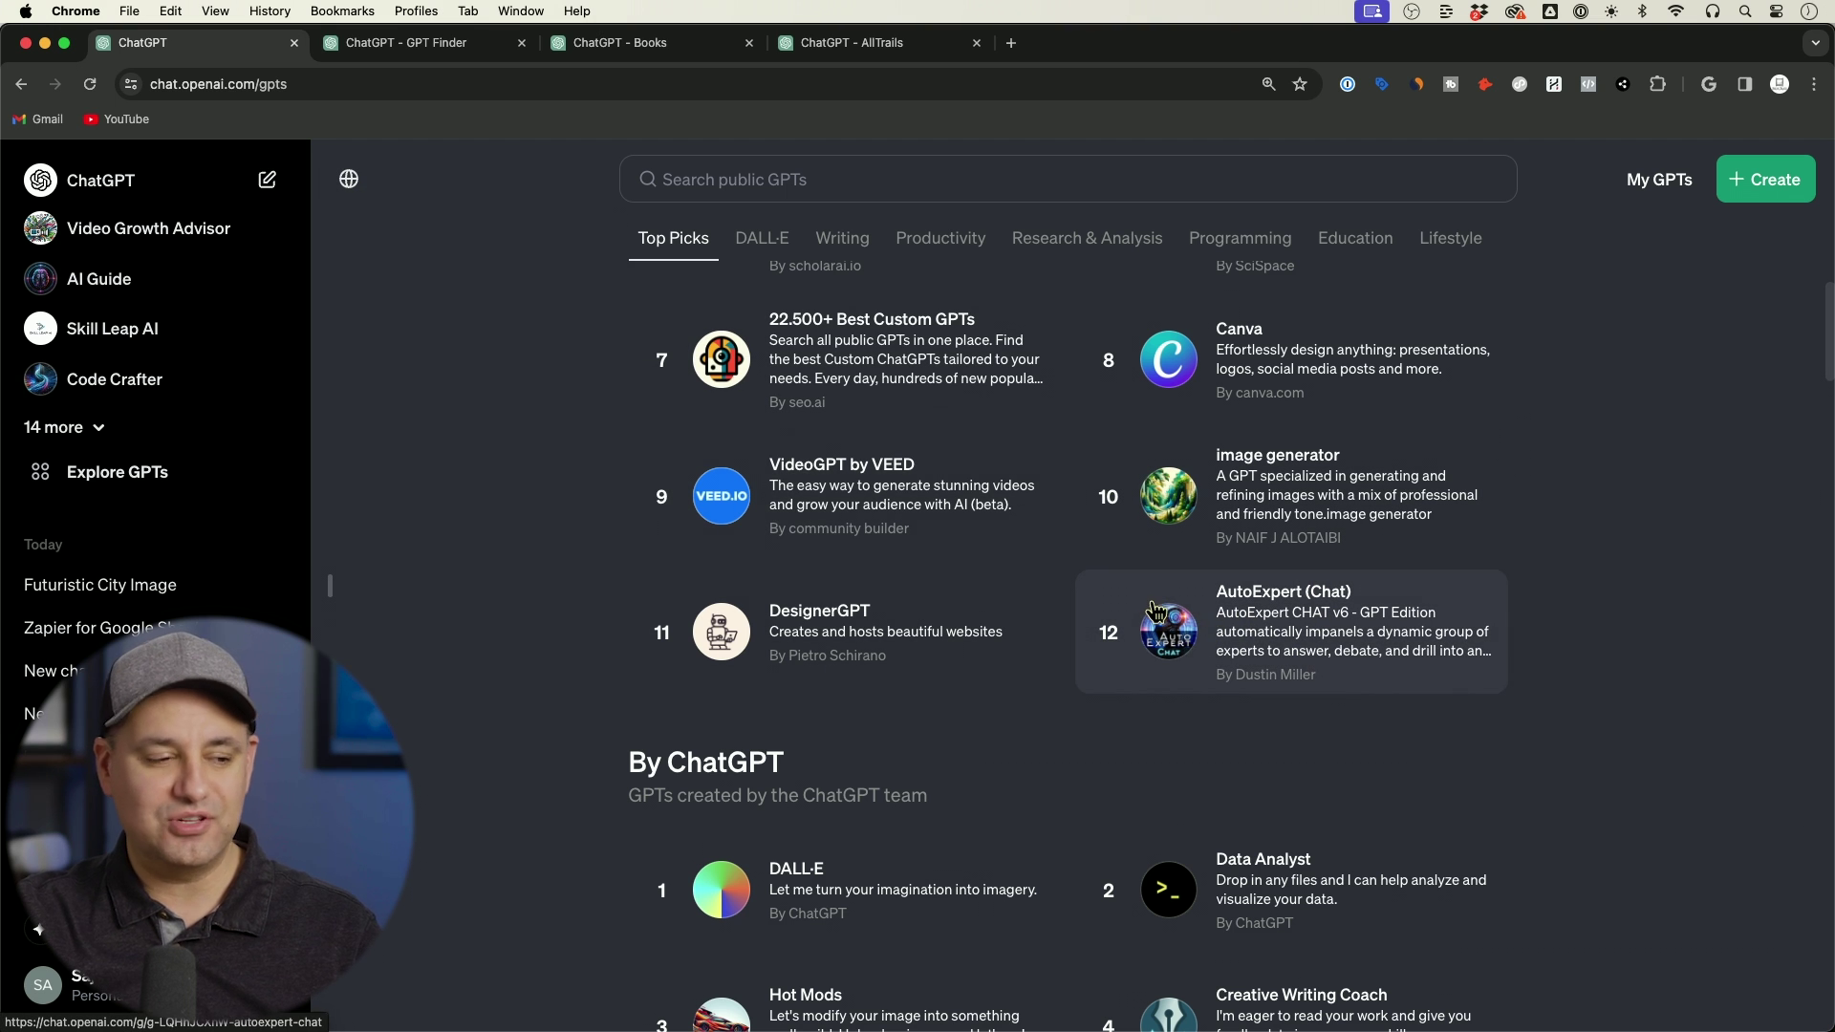
# Toggle Global View at the DALL·E list to re-rank it, then return to the top
pyautogui.scroll(-15, 1152, 610)
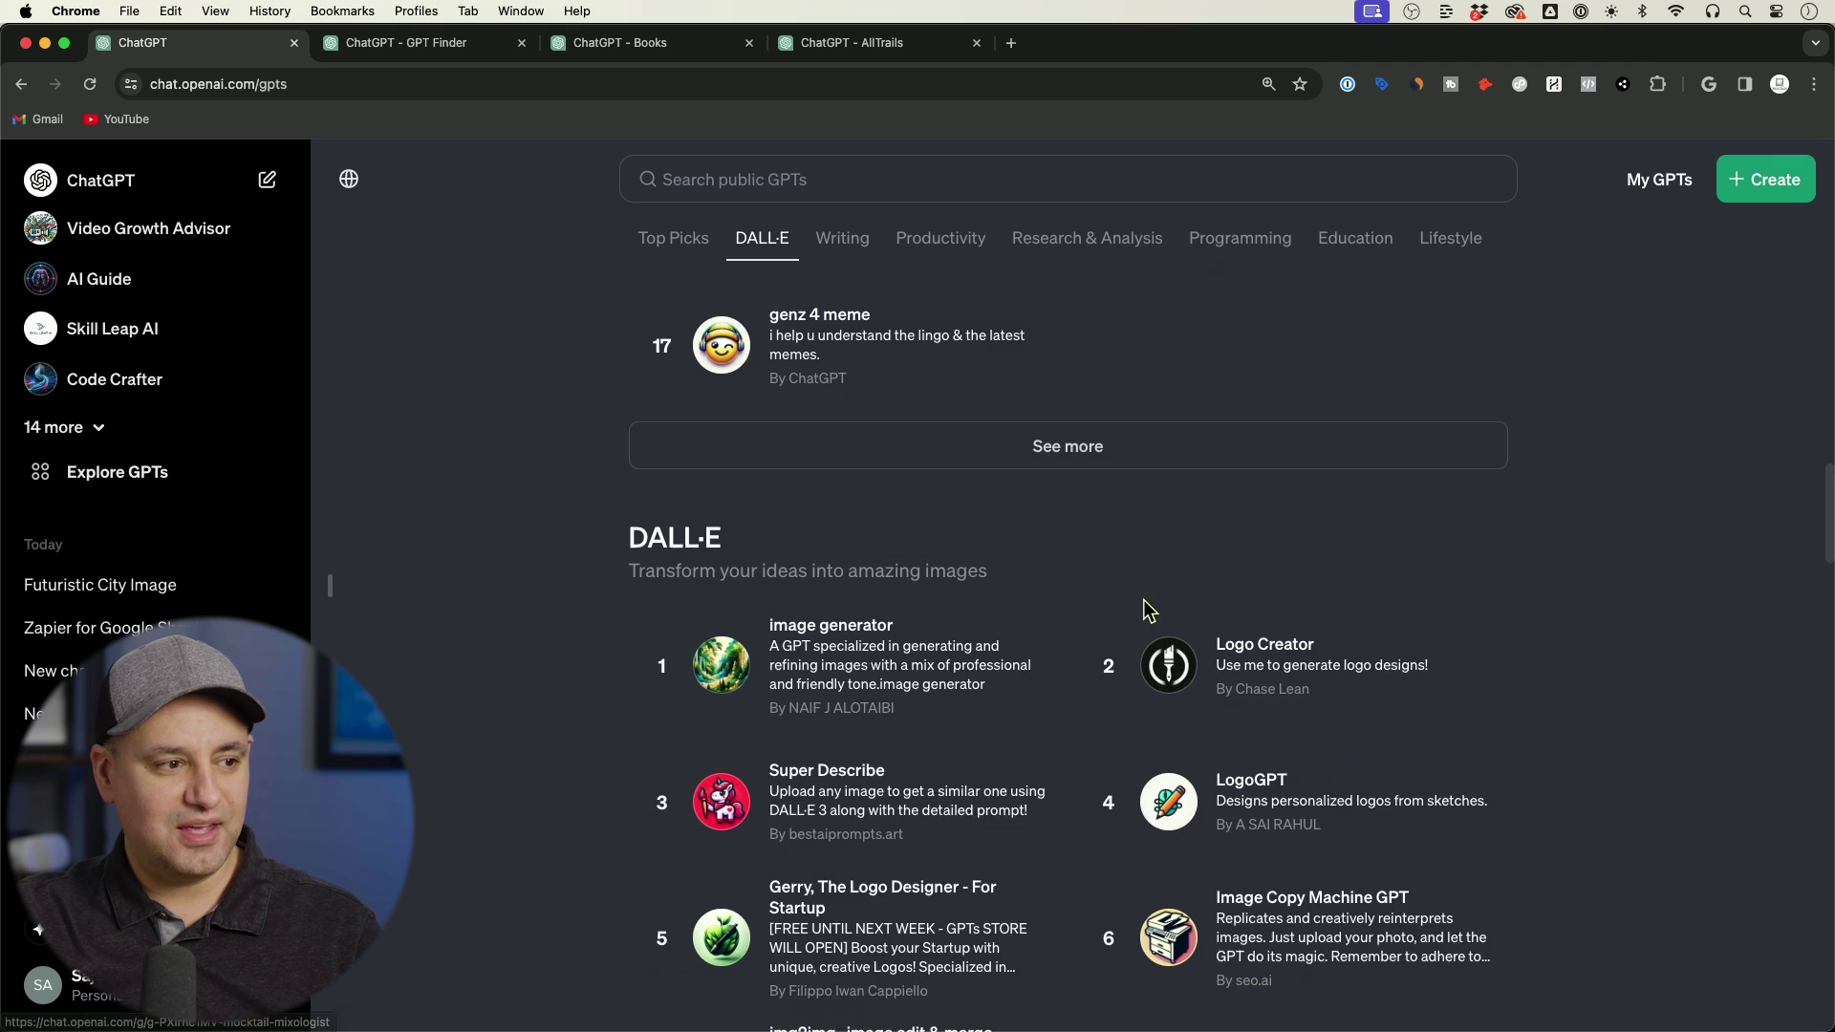
pyautogui.scroll(-5, 1150, 610)
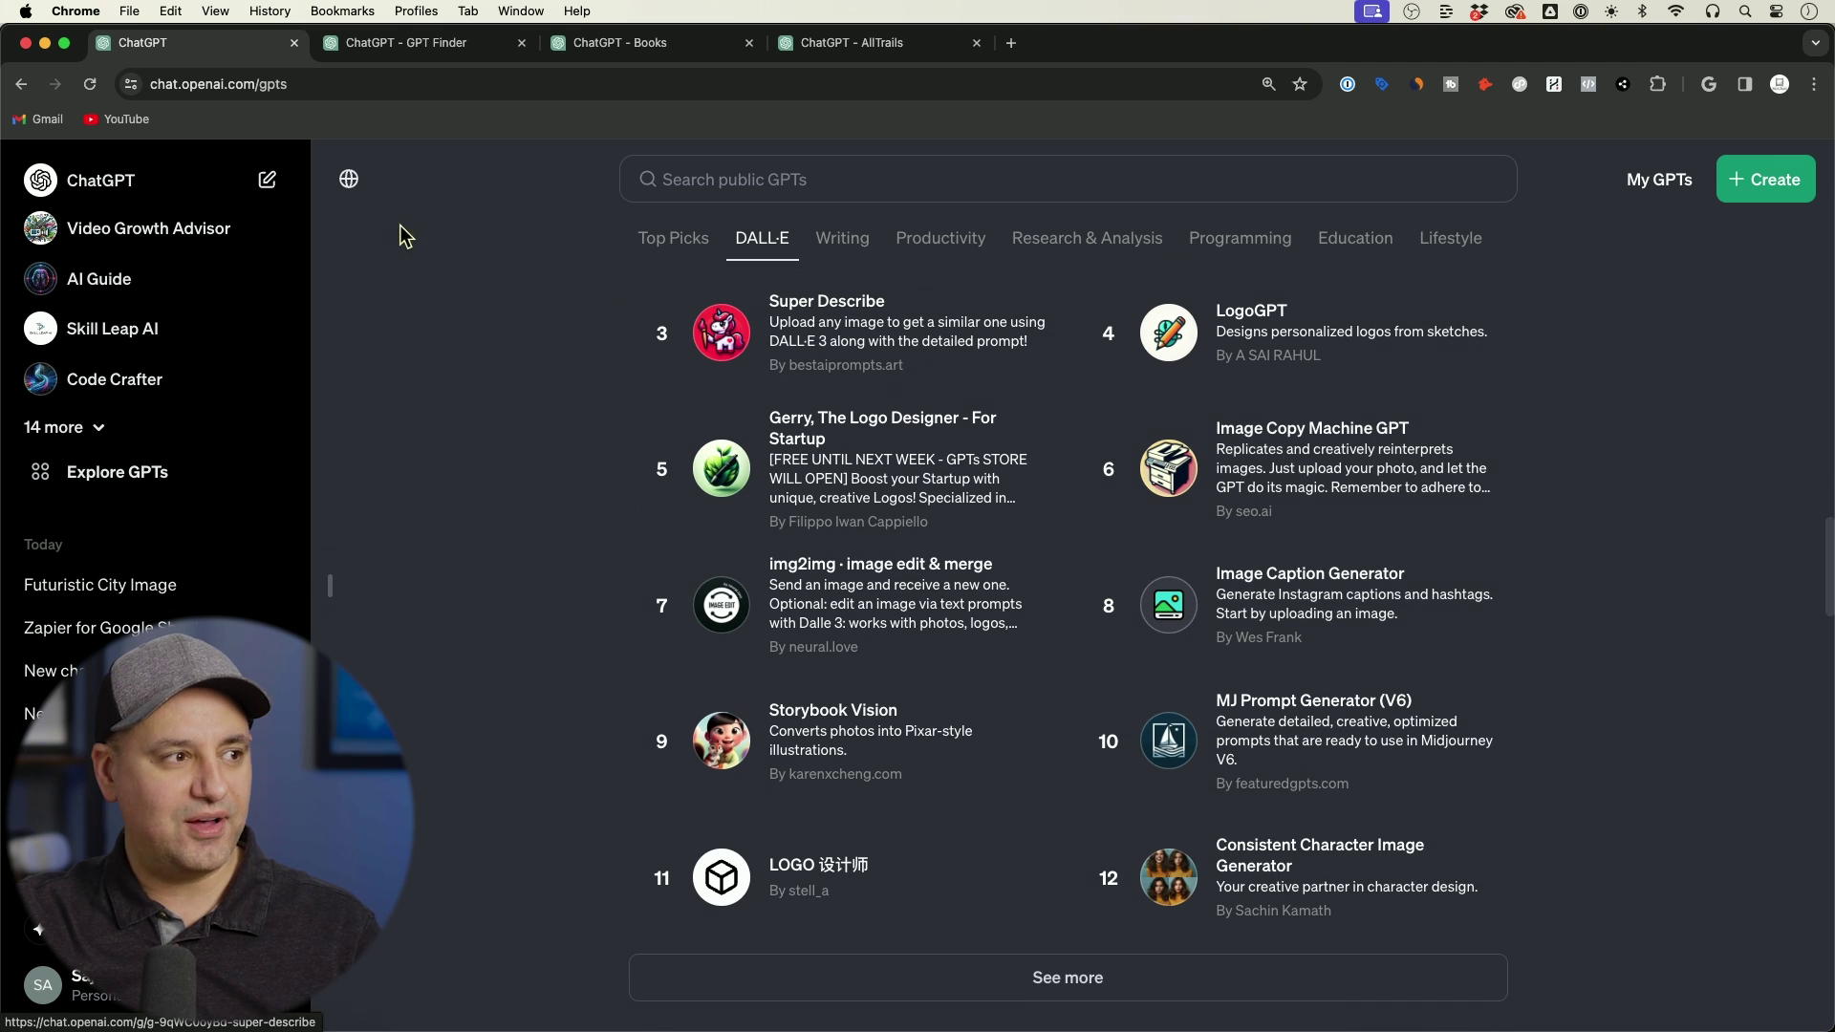
pyautogui.click(352, 182)
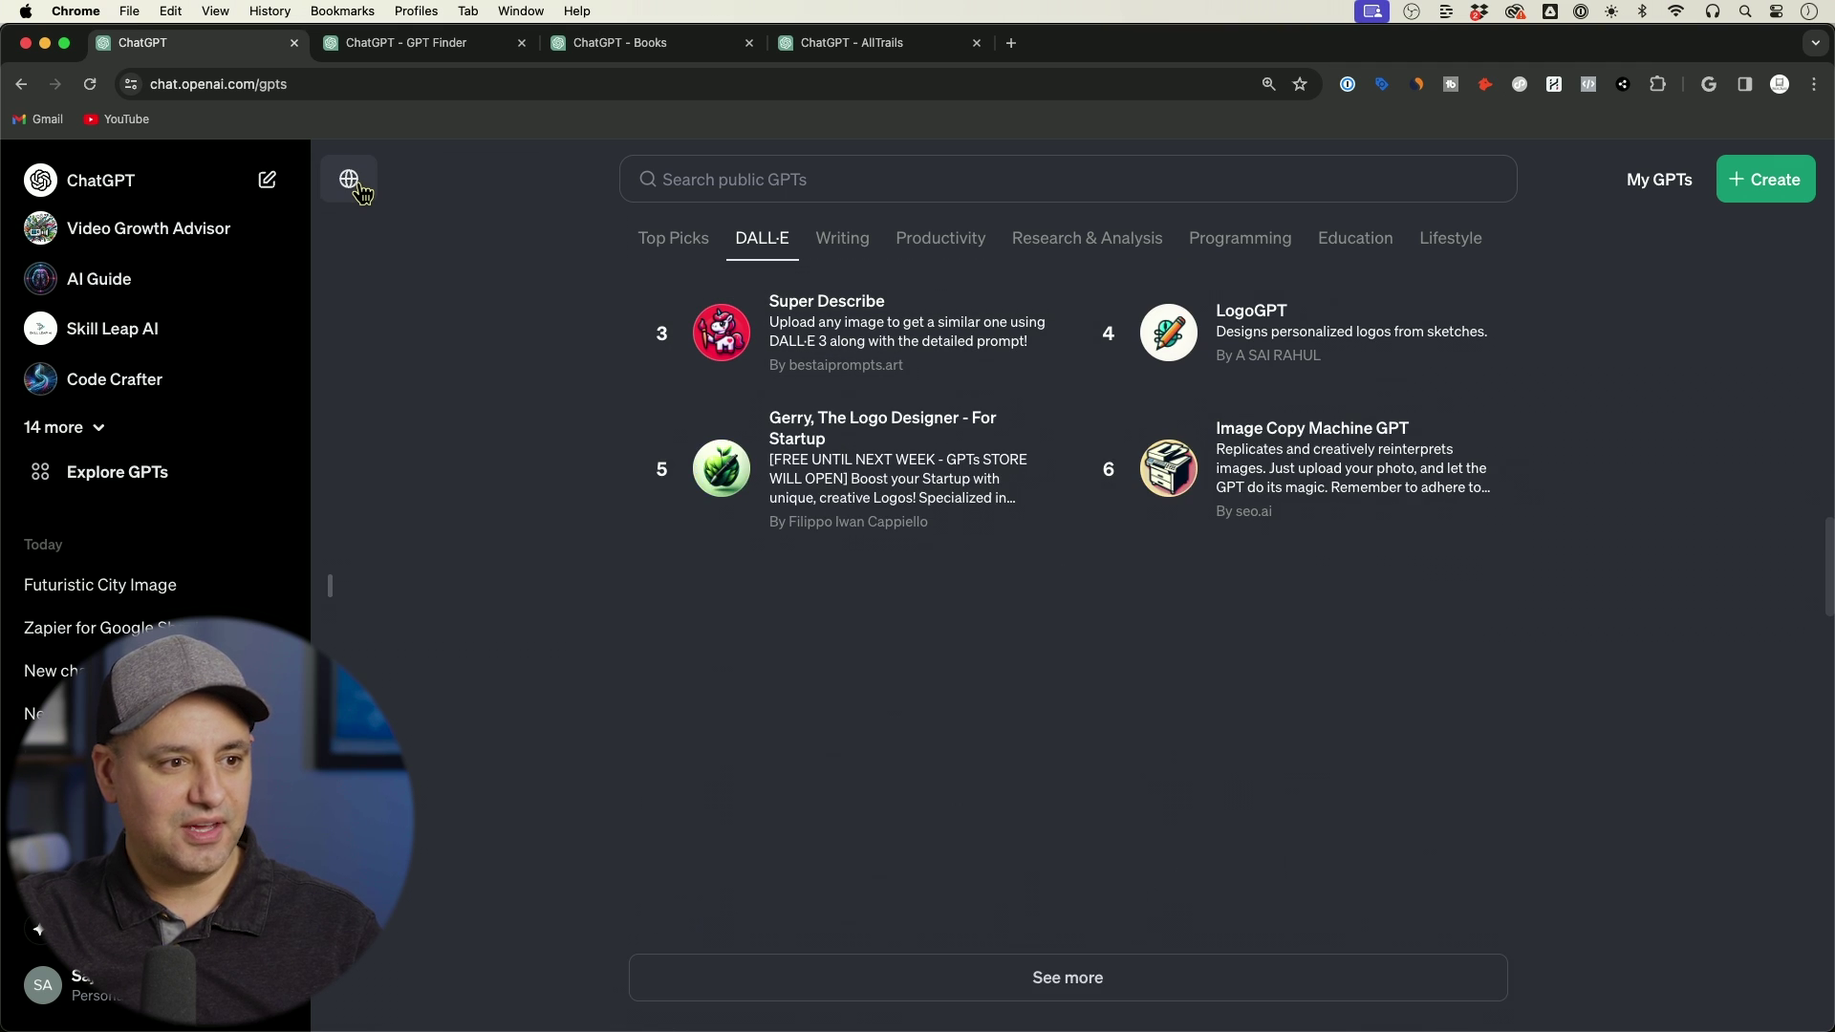
pyautogui.scroll(10, 968, 463)
pyautogui.scroll(15, 462, 253)
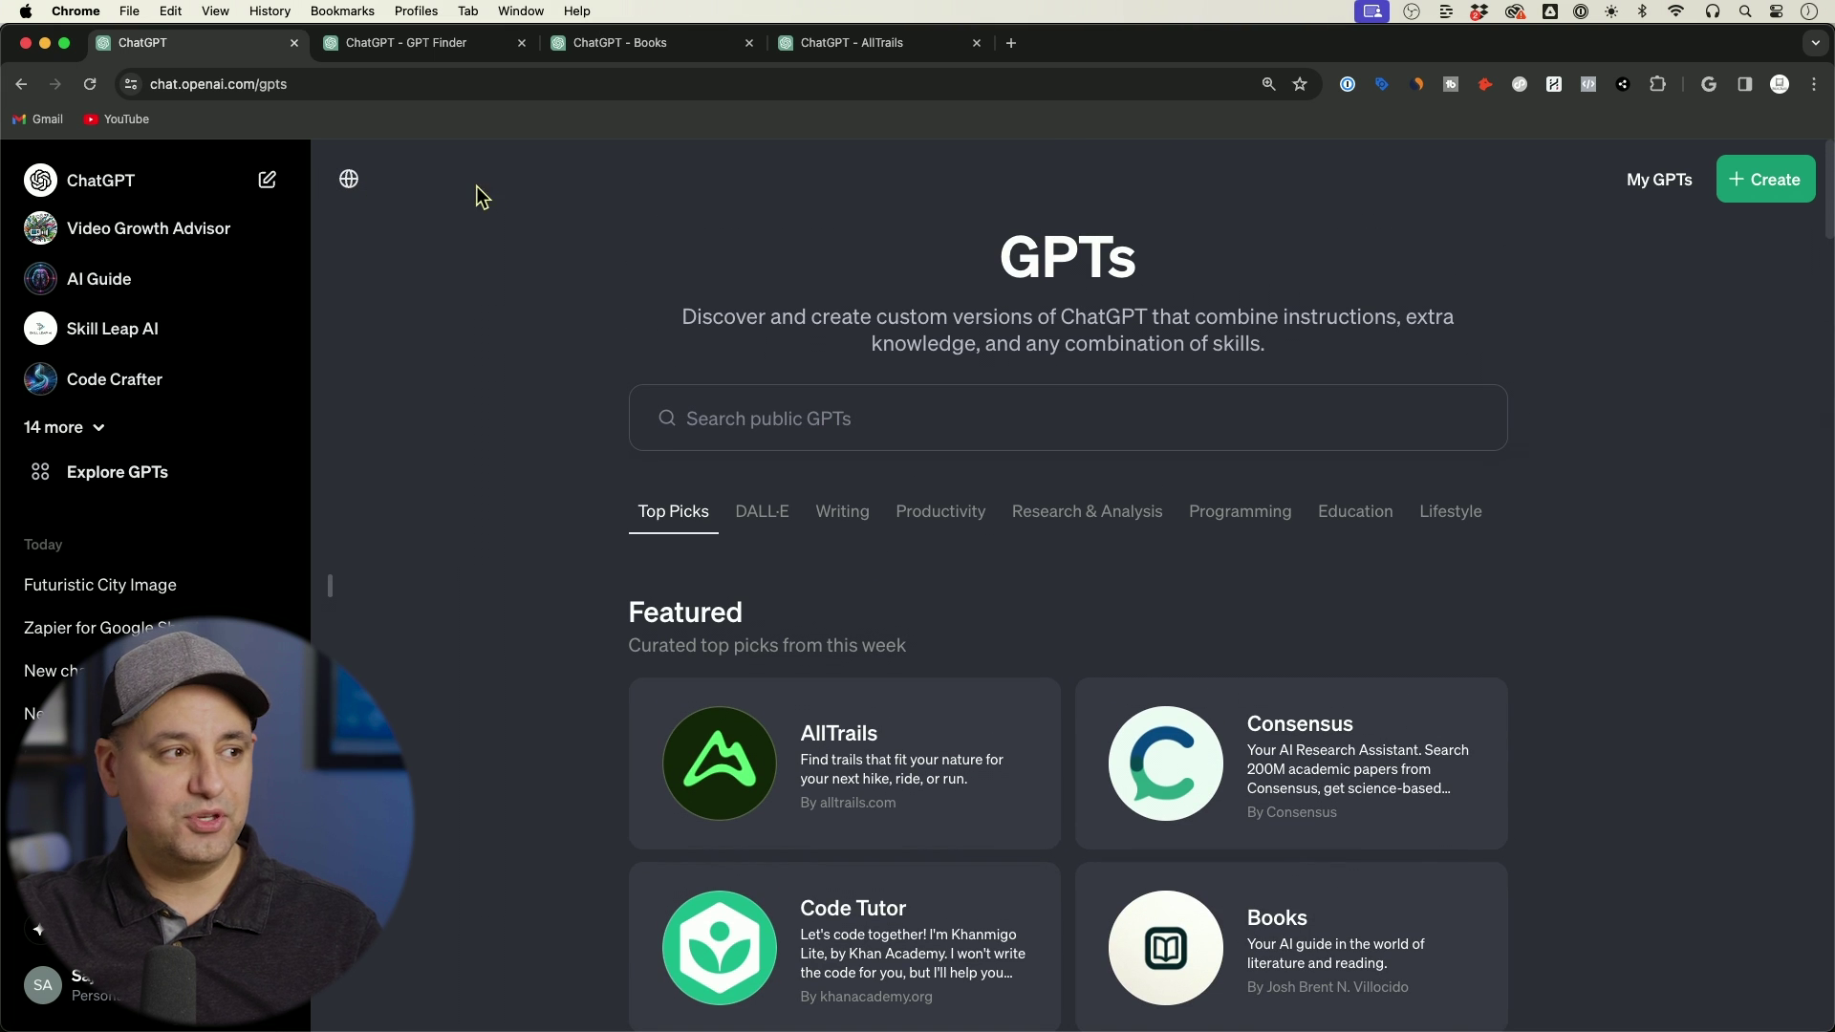
# Toggle Global View, search public GPTs for 'logo', review the usage counts, and dismiss the results
pyautogui.click(349, 178)
pyautogui.click(769, 419)
pyautogui.write('logo')
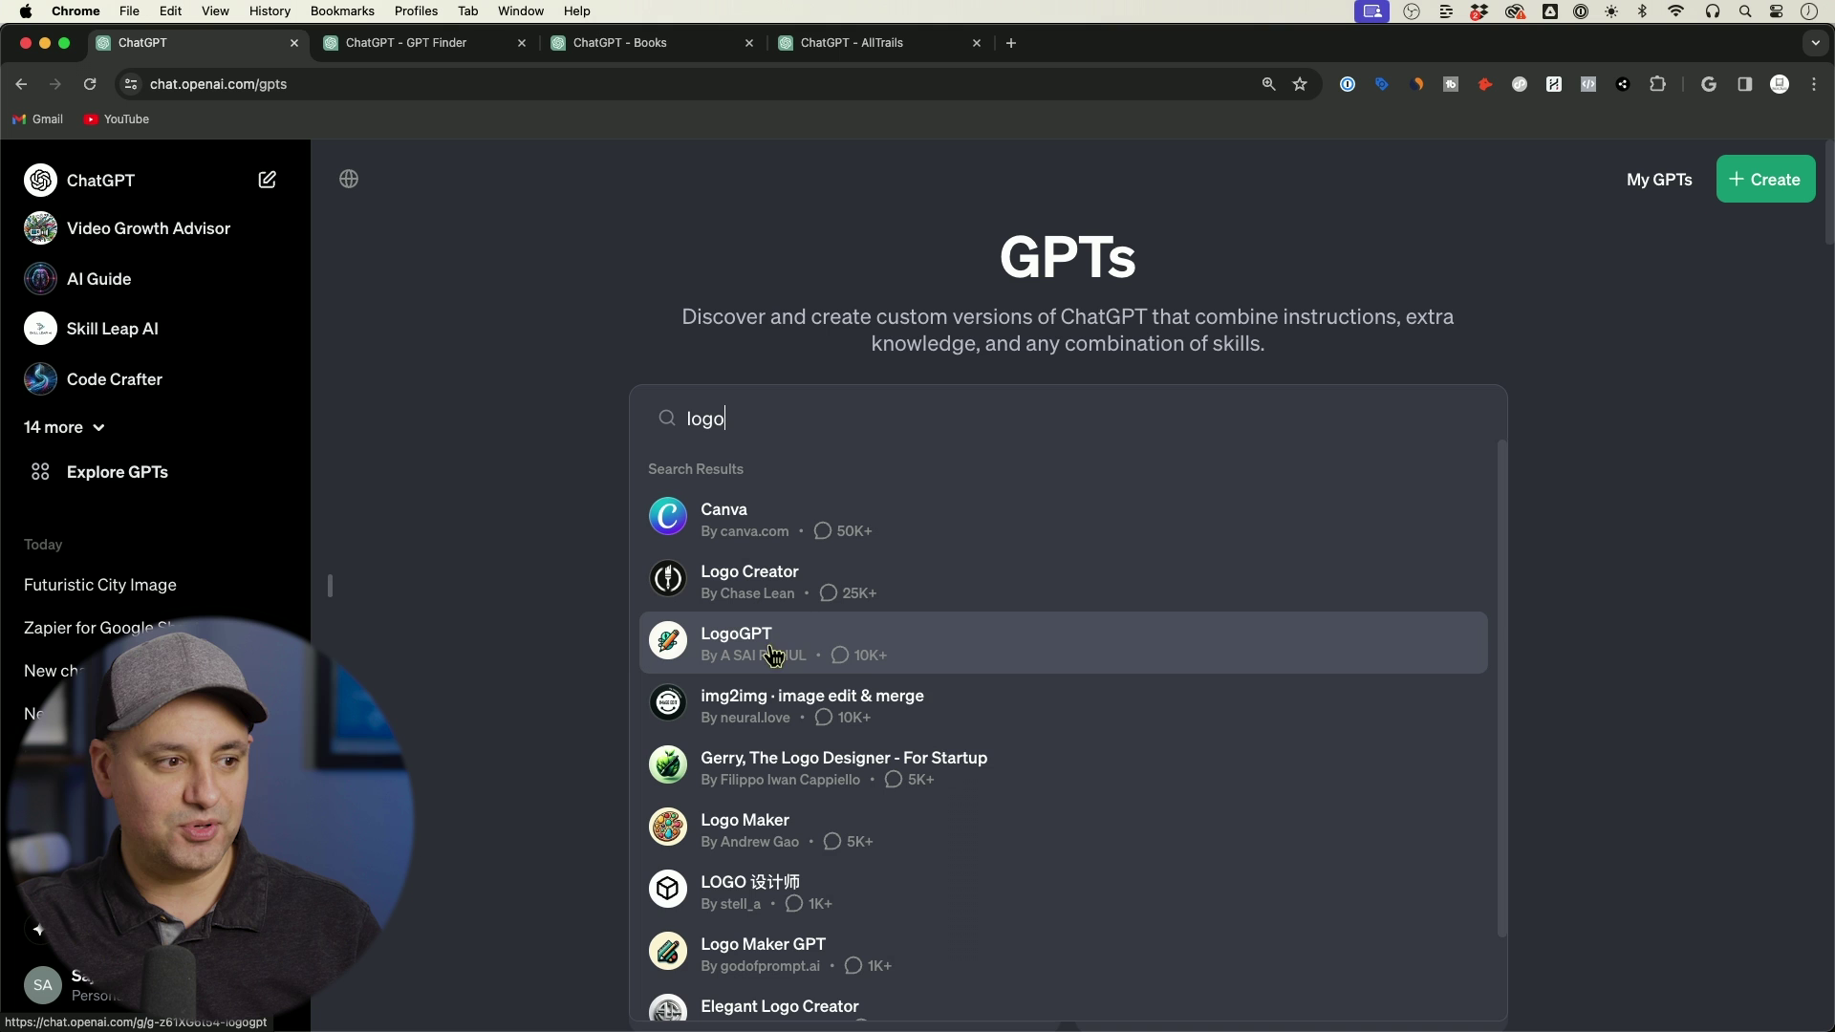
pyautogui.scroll(-2, 908, 674)
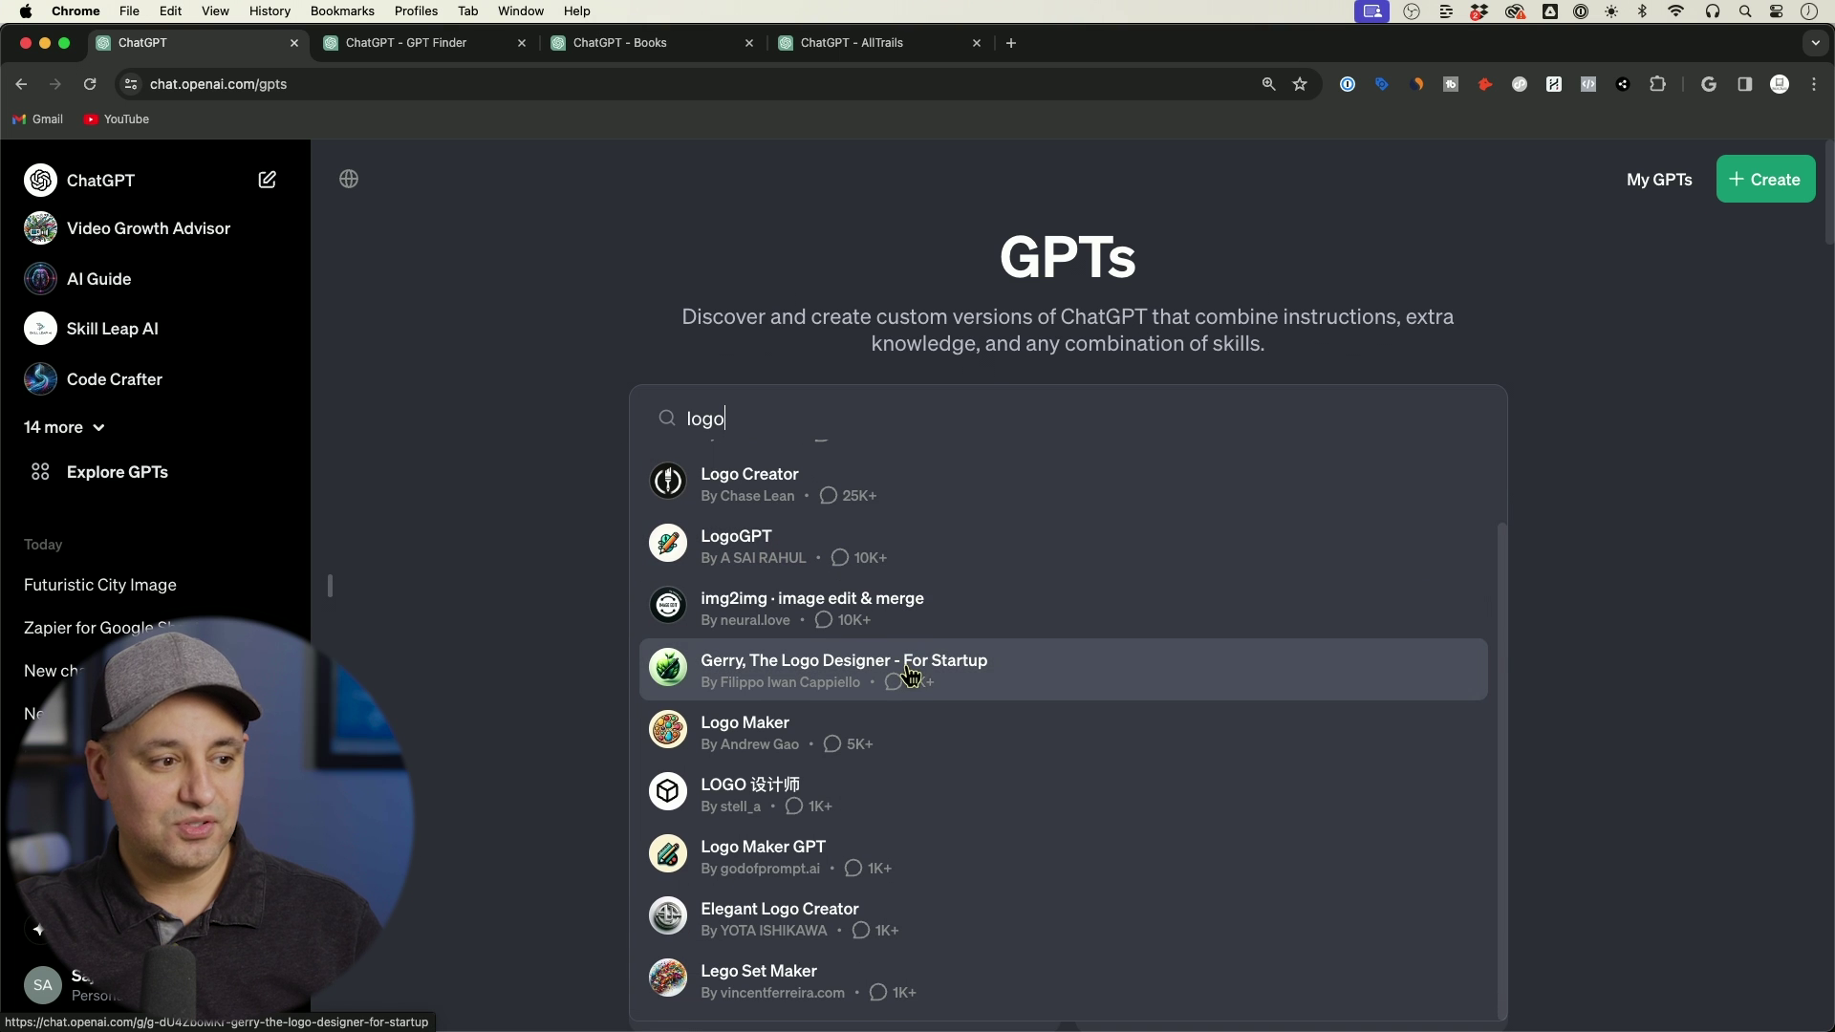
pyautogui.scroll(2, 1051, 703)
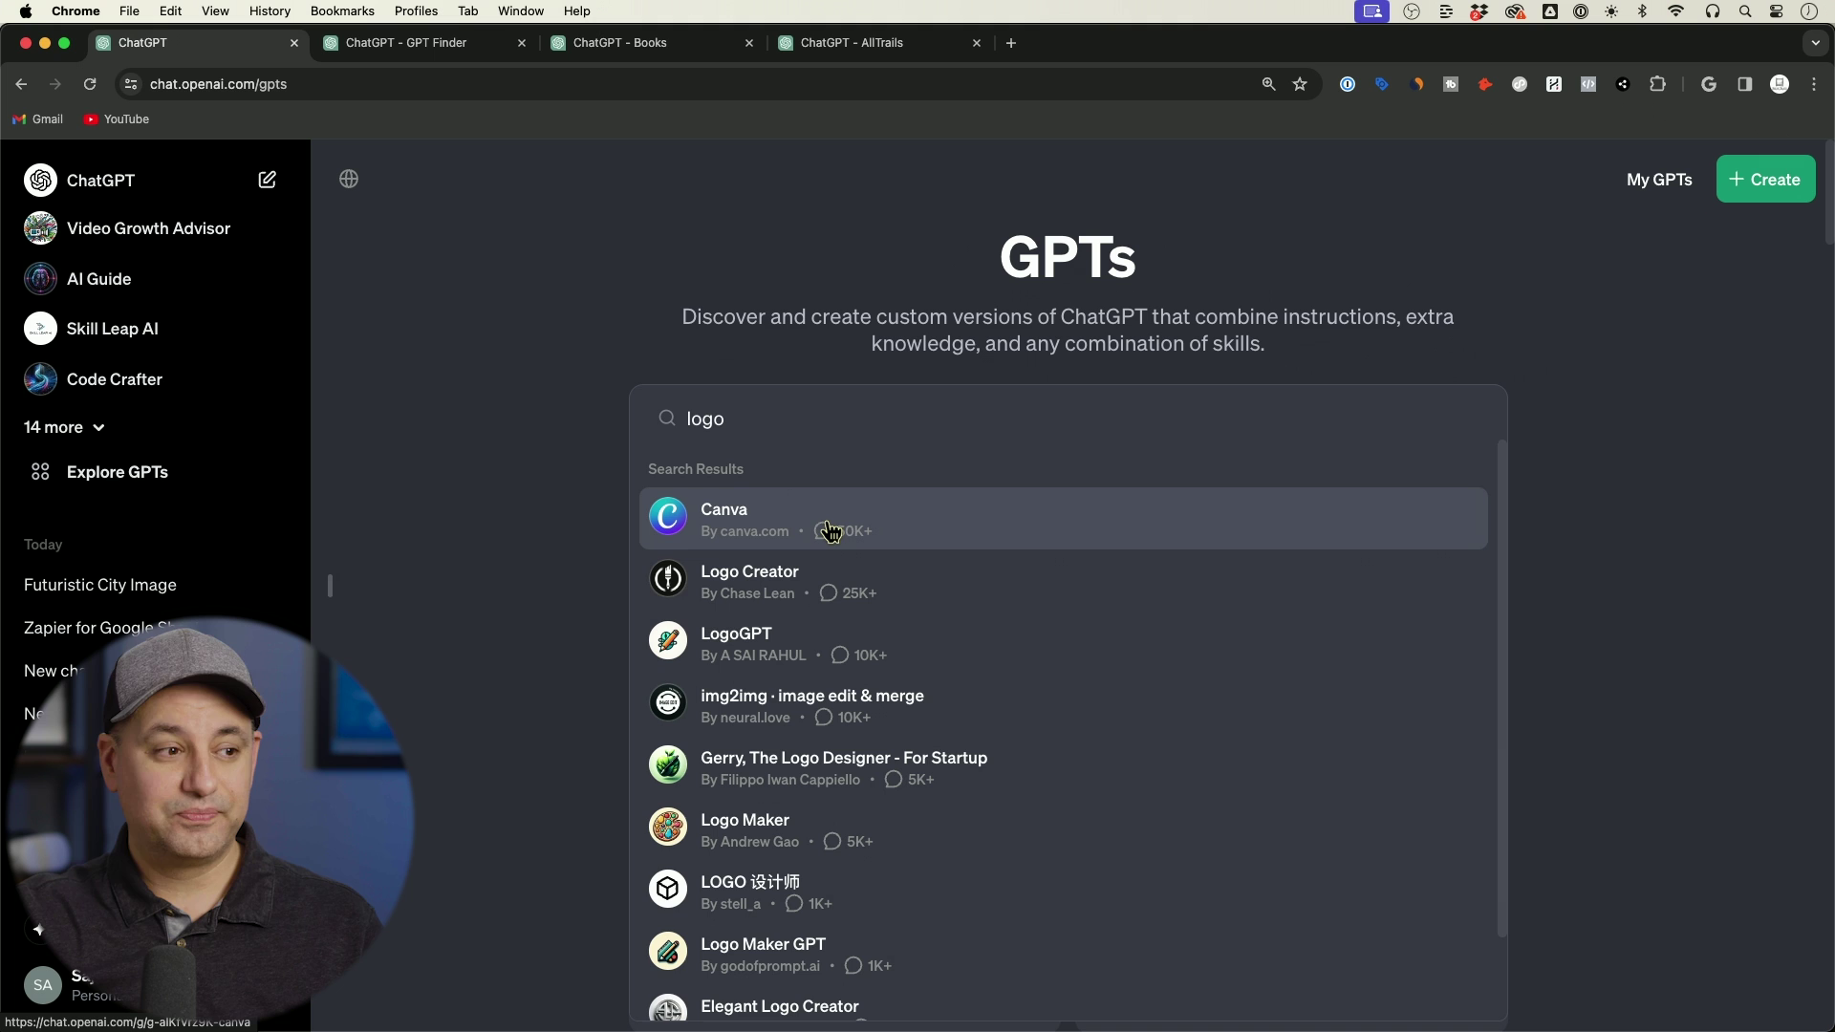
pyautogui.click(525, 525)
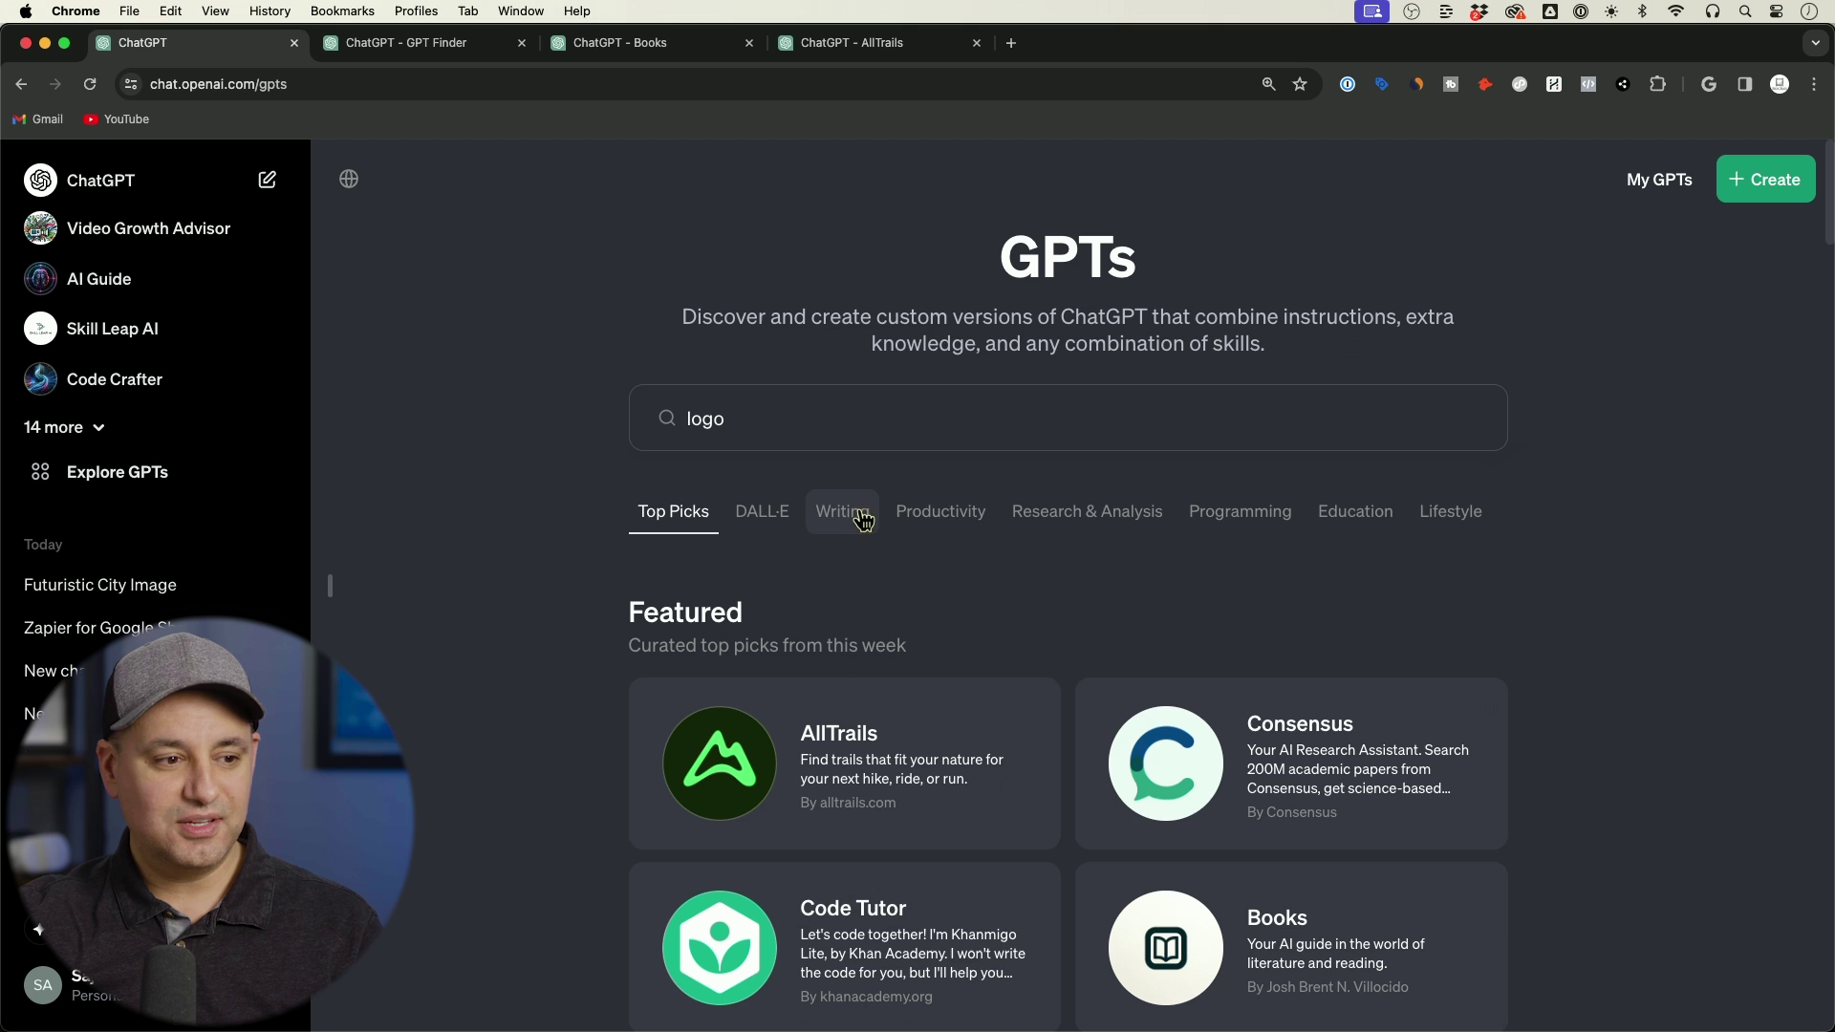
# Show the Upgrade your plan dialog and highlight the Team plan at $25 per person/month
pyautogui.click(709, 376)
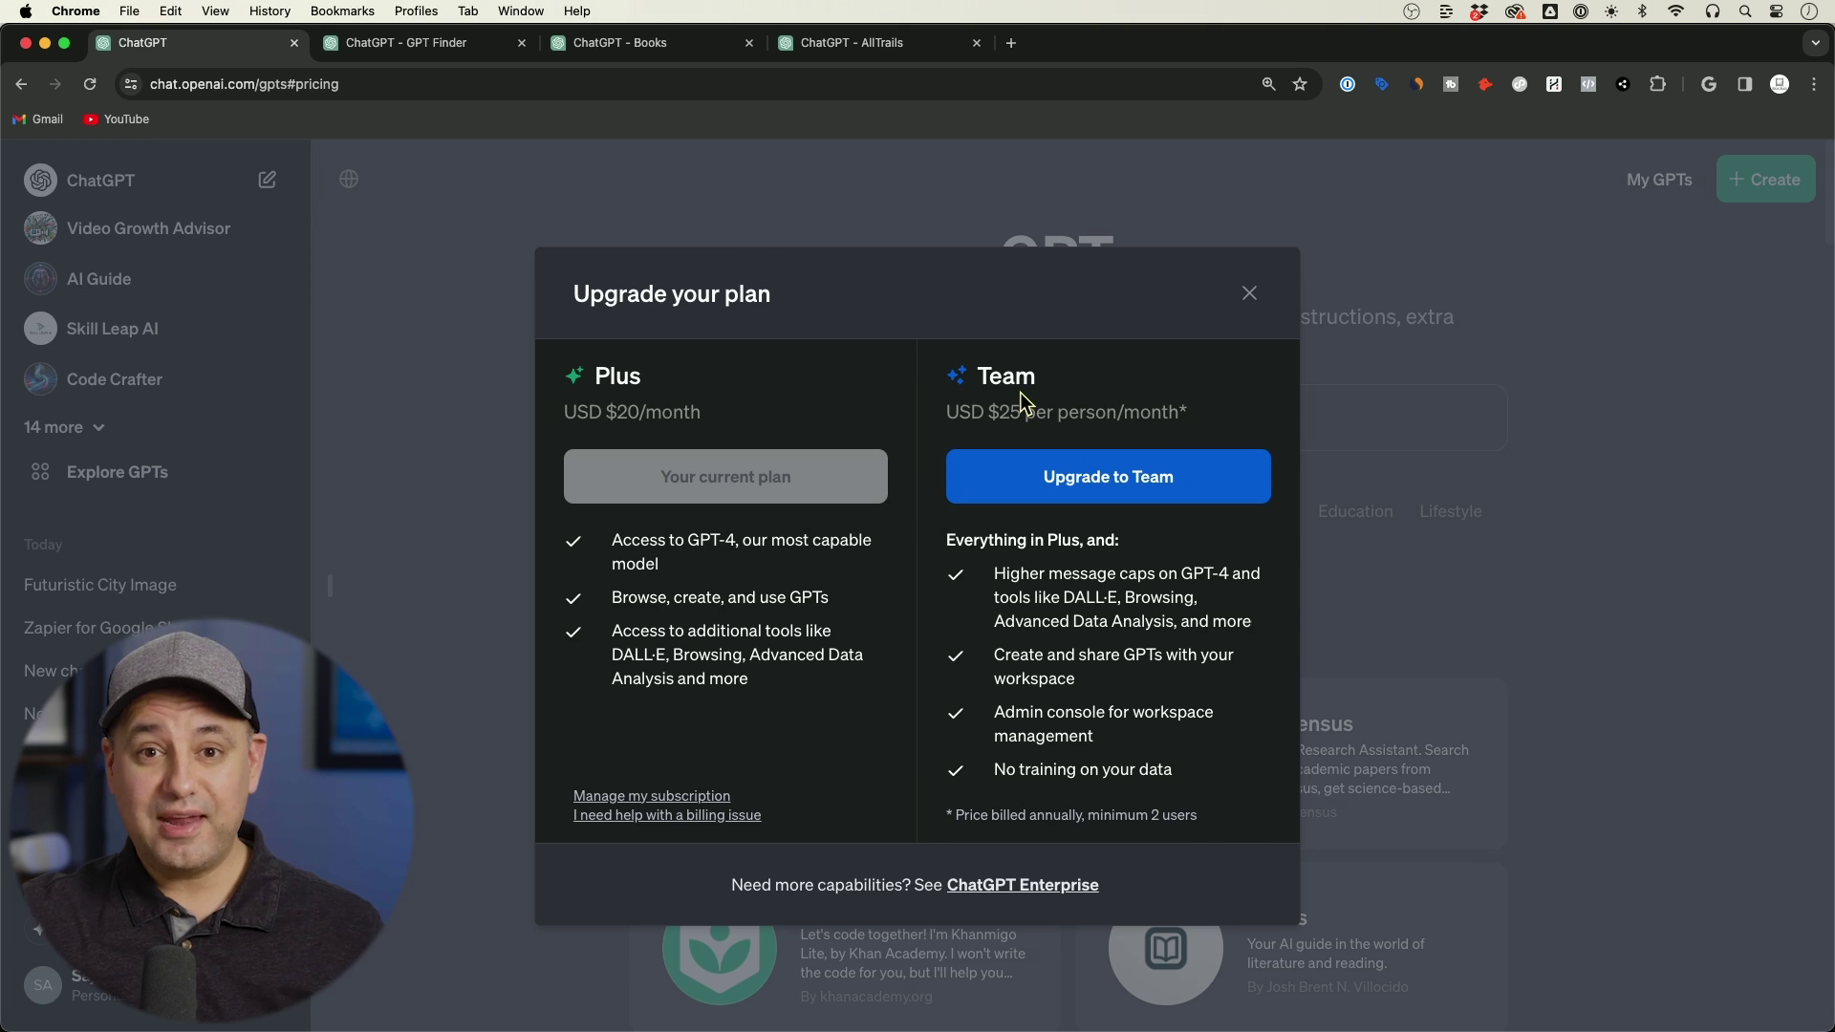
pyautogui.moveTo(976, 377); pyautogui.dragTo(1036, 379)
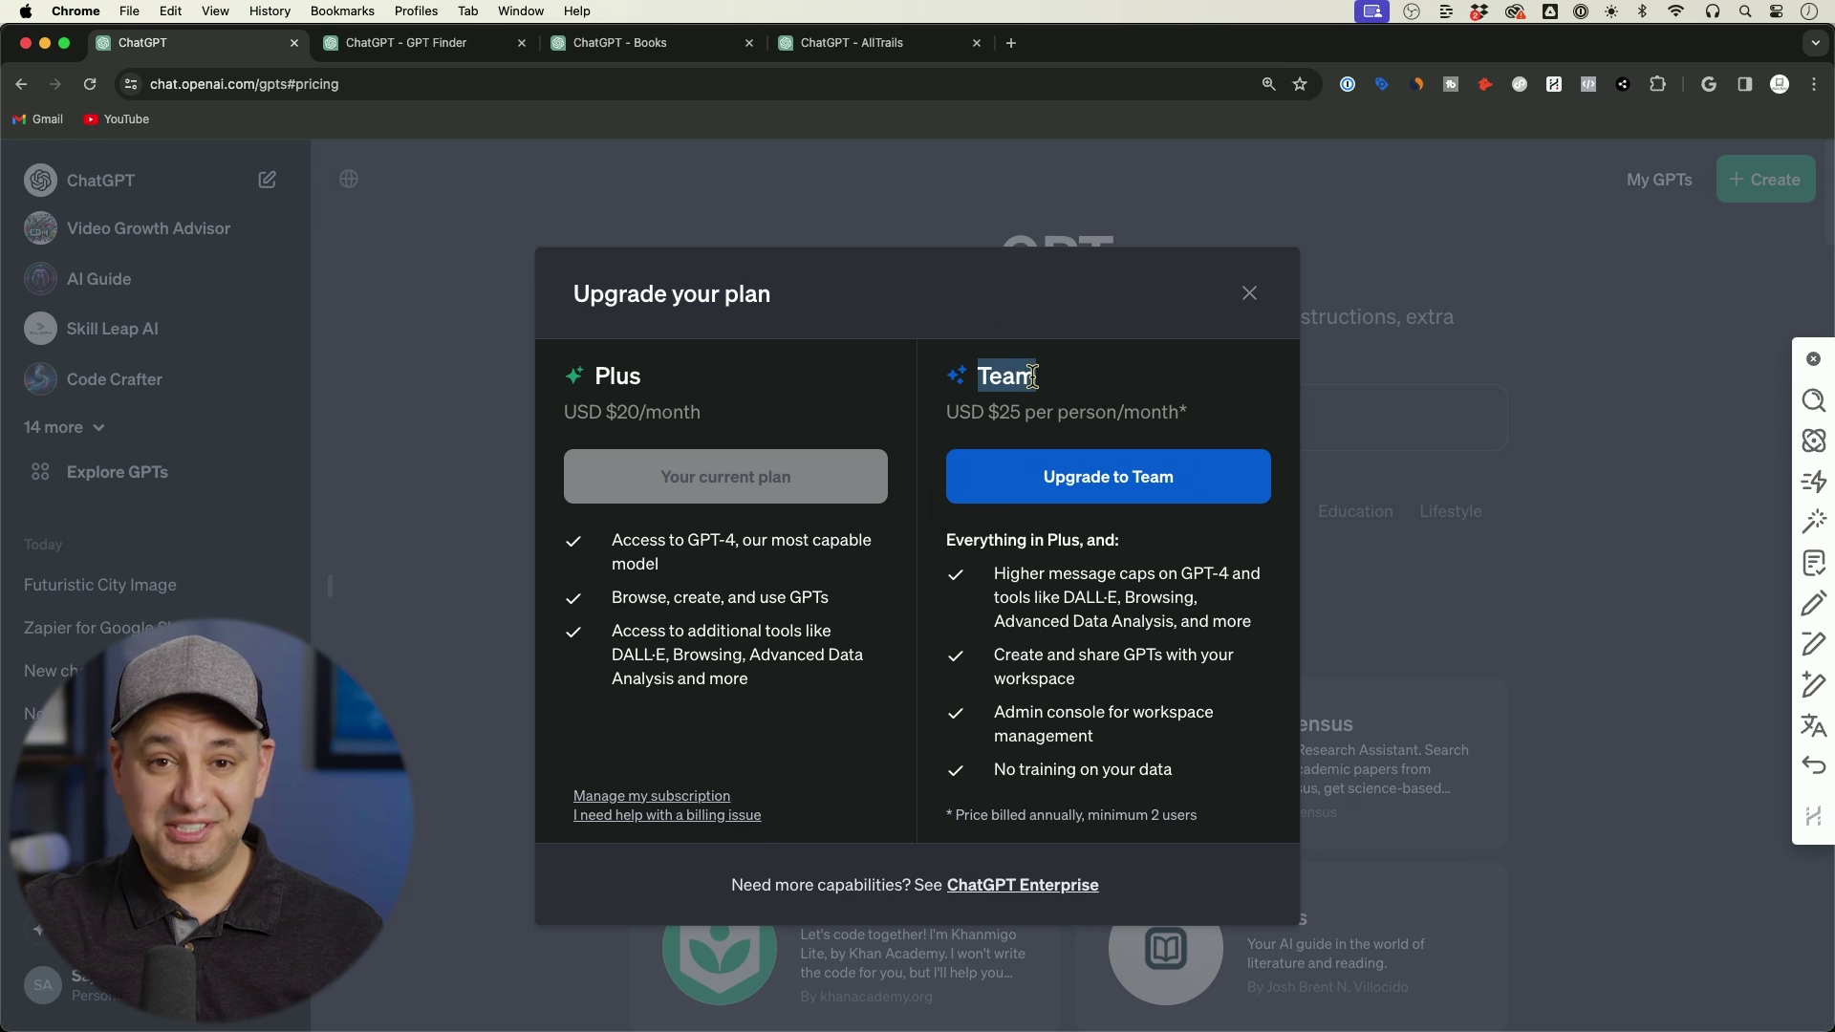